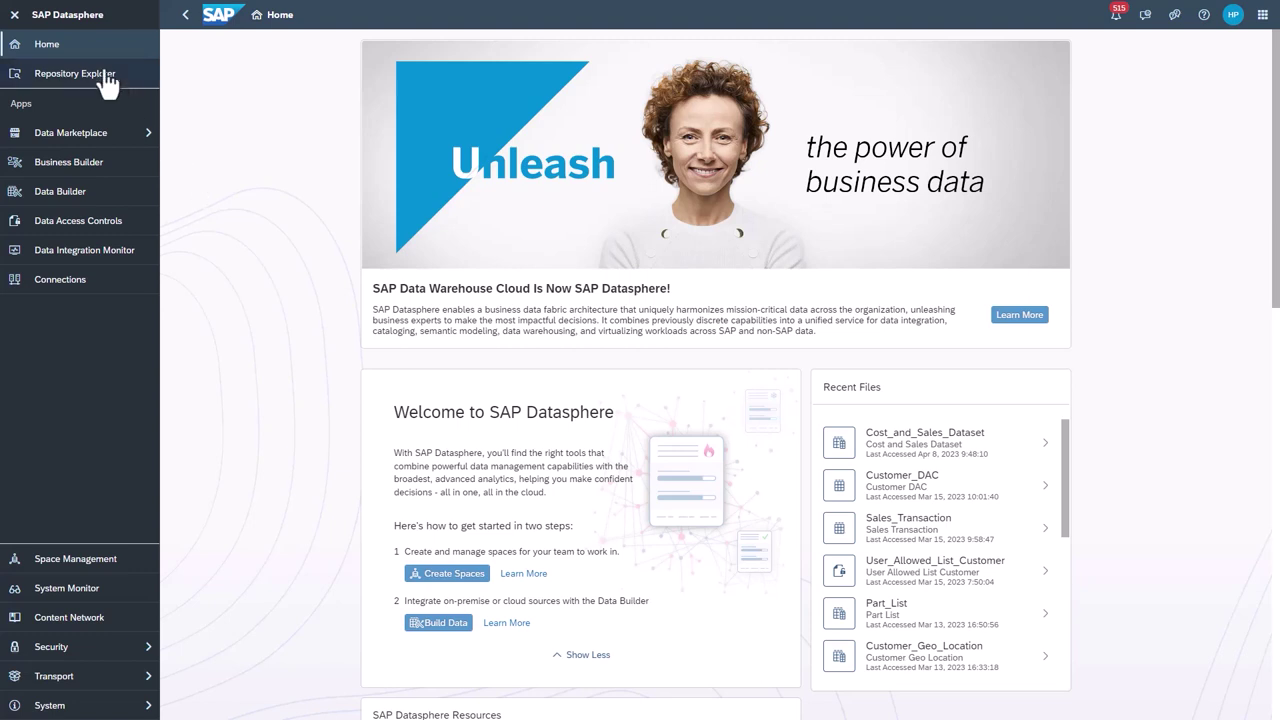
Start a new local table in the APU_TrainingVids space of the Data Builder.
{"action": "left_click", "coordinate": [83, 200]}
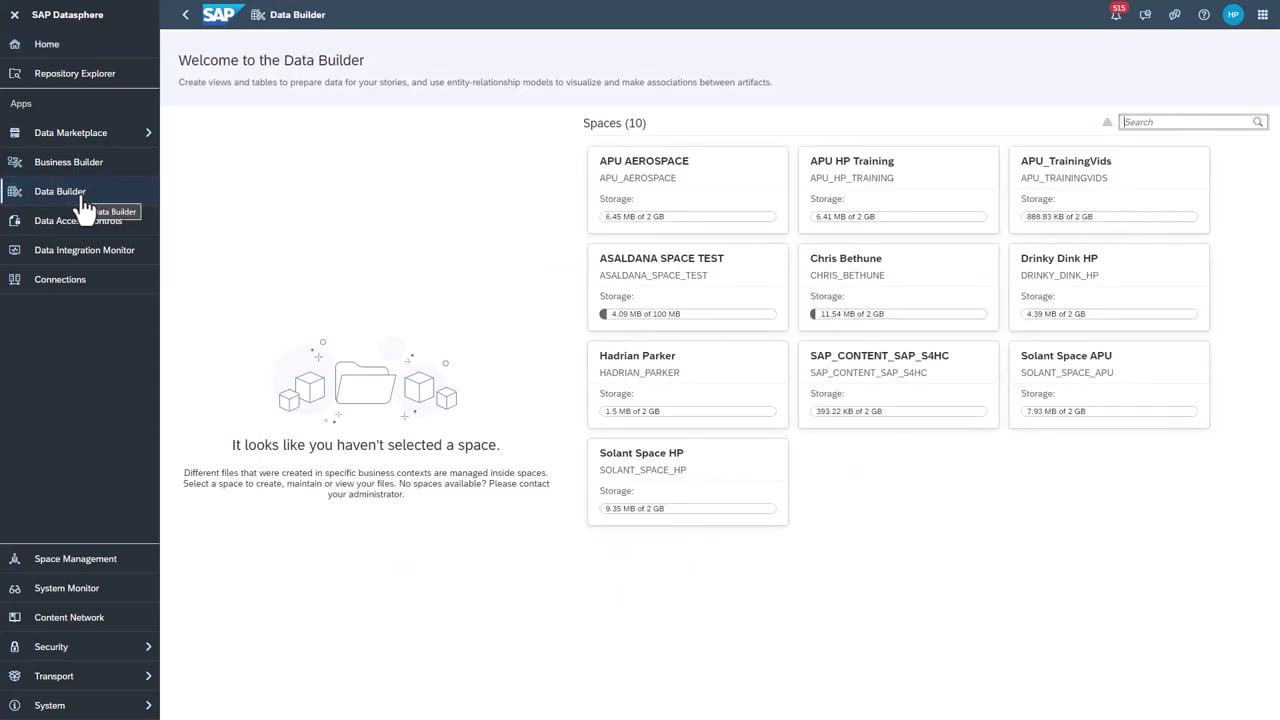
{"action": "left_click", "coordinate": [1075, 188]}
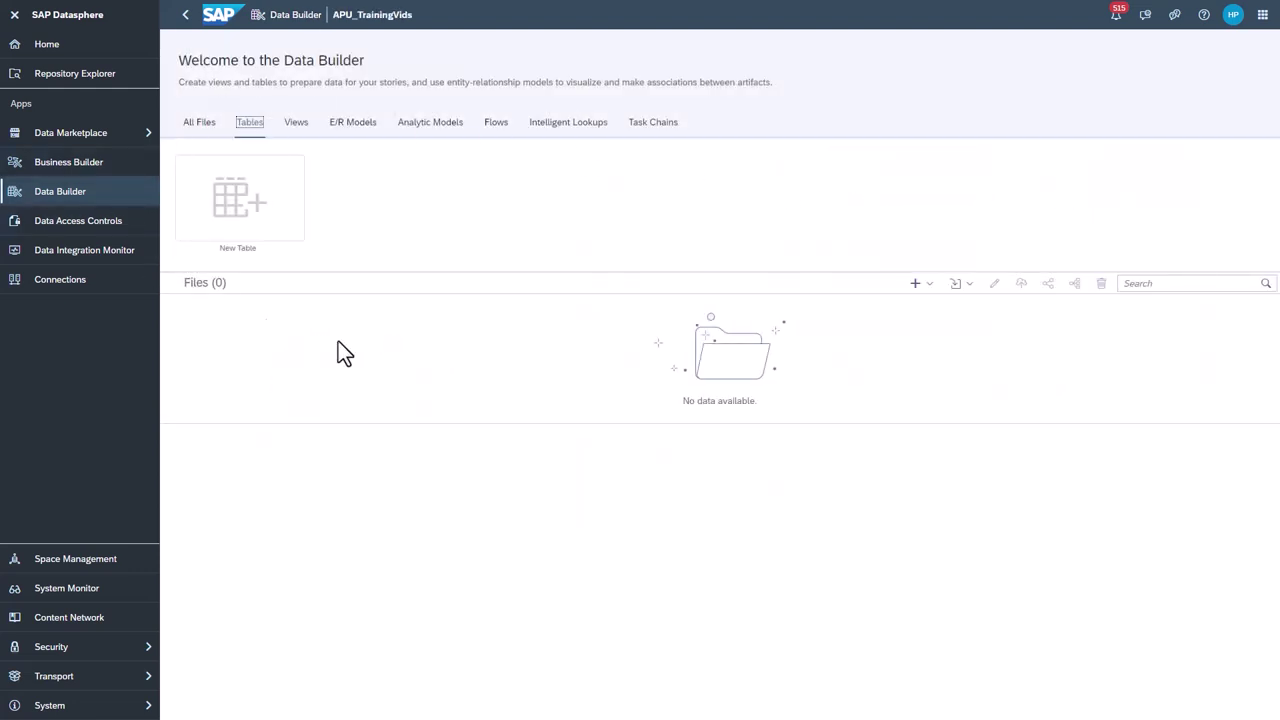
{"action": "left_click", "coordinate": [235, 220]}
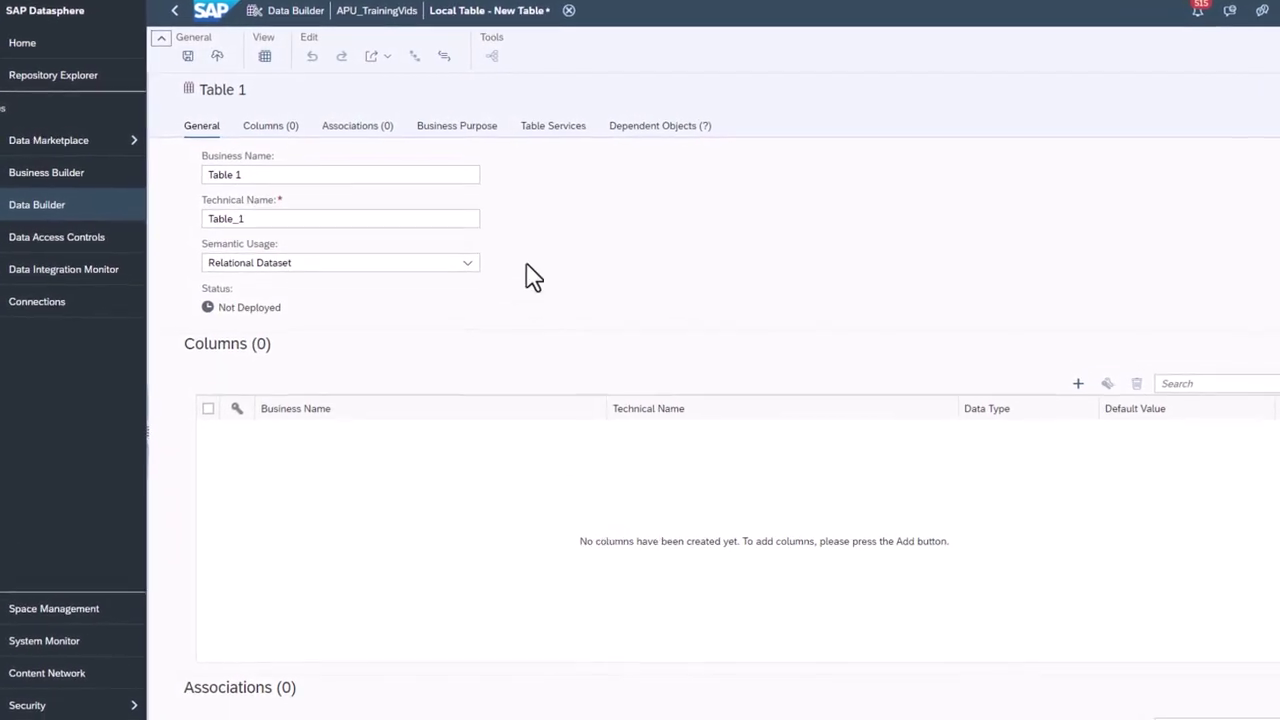
Replace the default name Table 1 with 'Customer Details', yielding technical name Customer_Details.
{"action": "left_click_drag", "start_coordinate": [291, 179], "coordinate": [215, 179]}
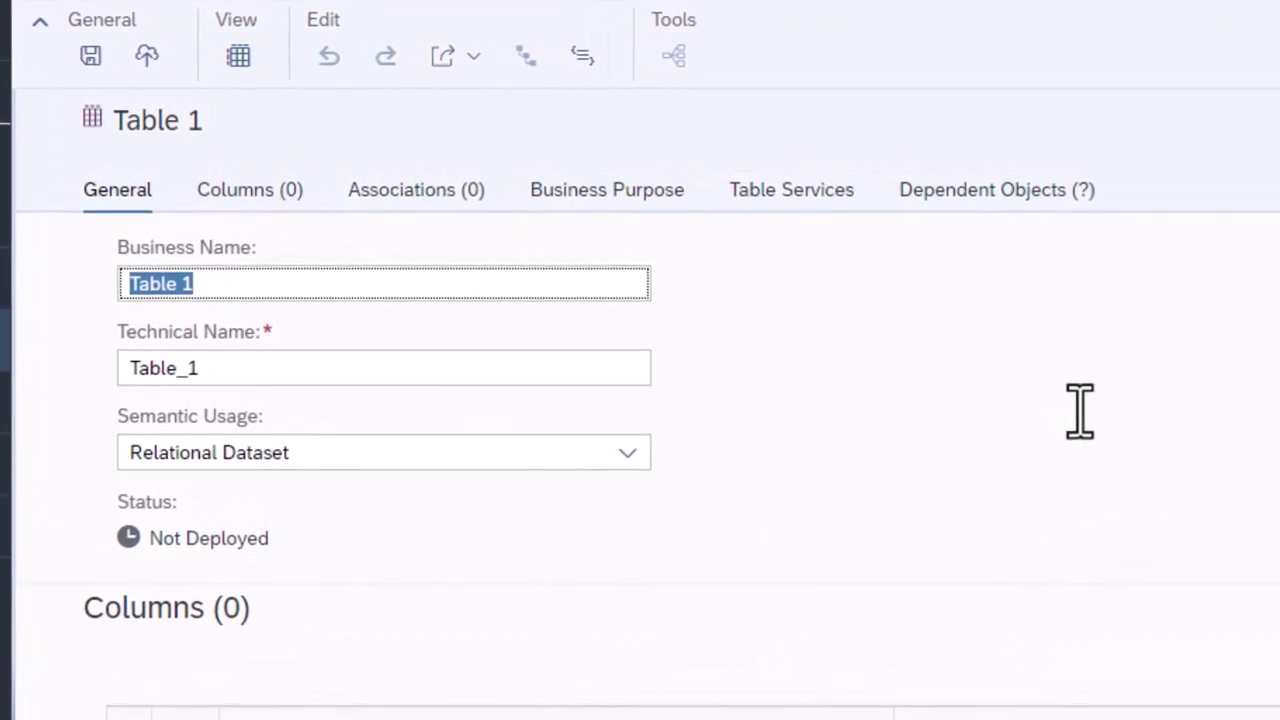
{"action": "type", "text": "Cust"}
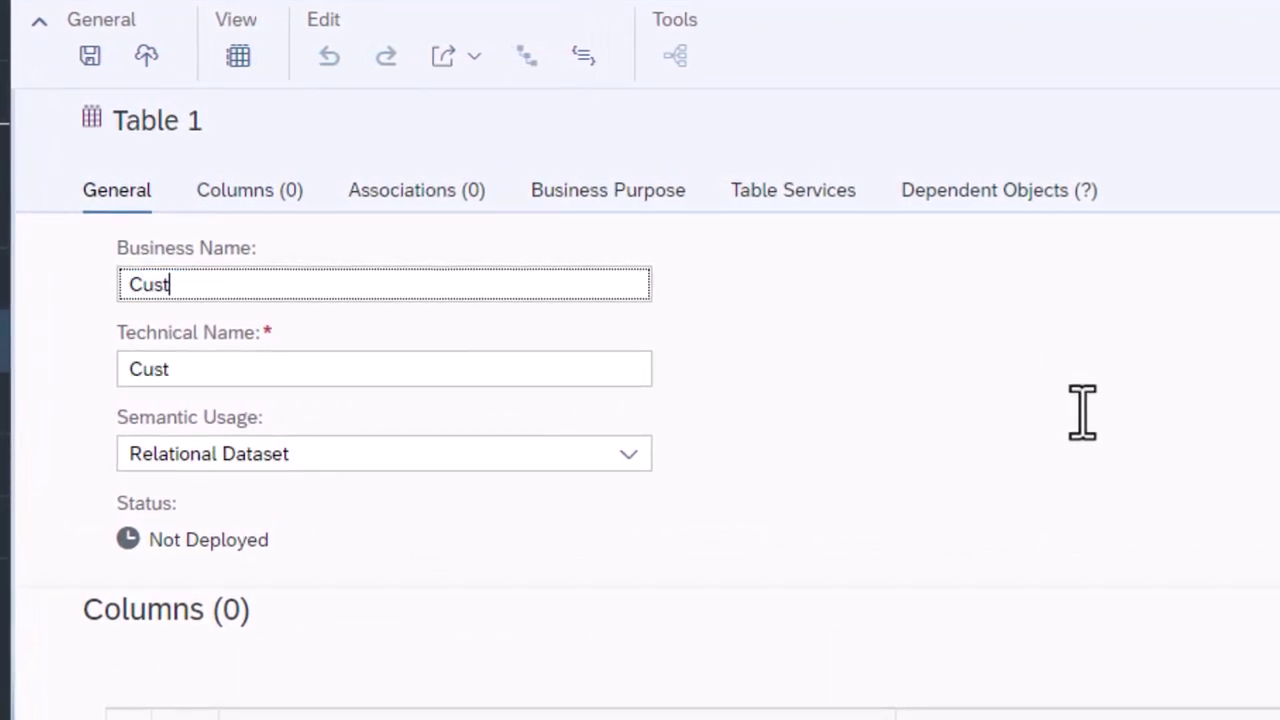
{"action": "type", "text": "omer"}
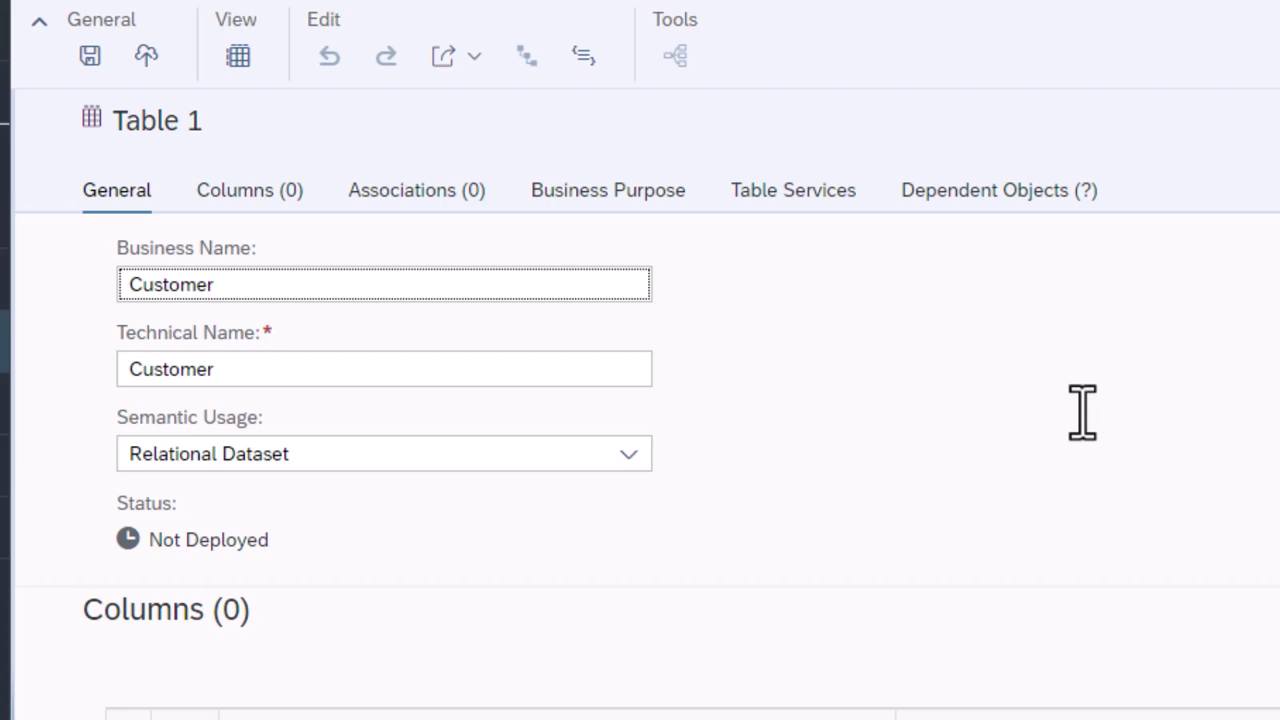
{"action": "type", "text": " Detai"}
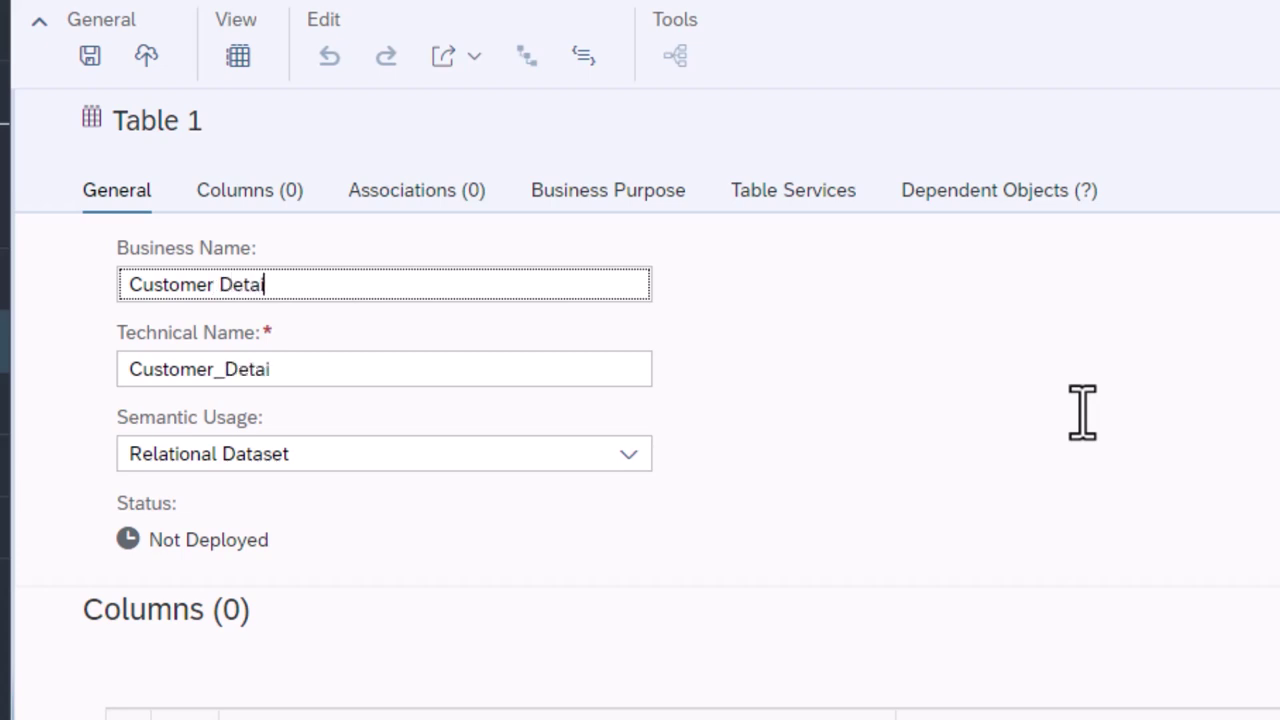
{"action": "type", "text": "ls"}
{"action": "left_click_drag", "start_coordinate": [323, 377], "coordinate": [80, 380]}
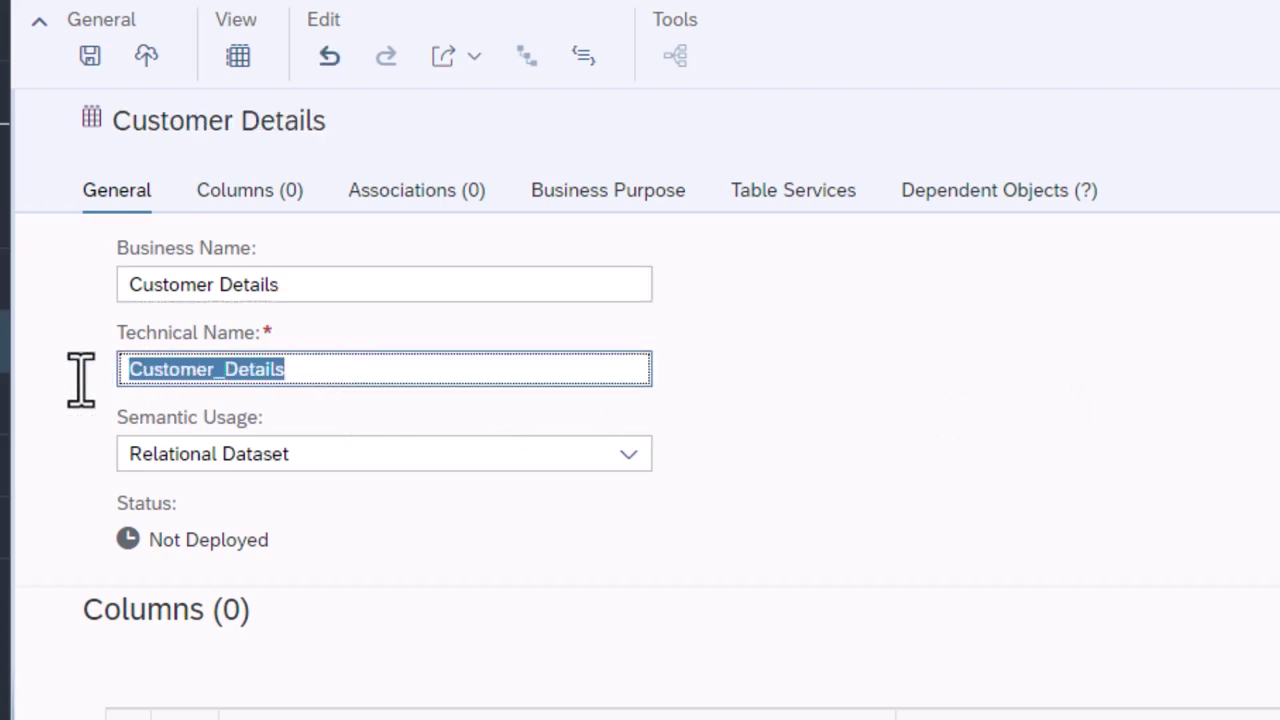
{"action": "left_click", "coordinate": [365, 375]}
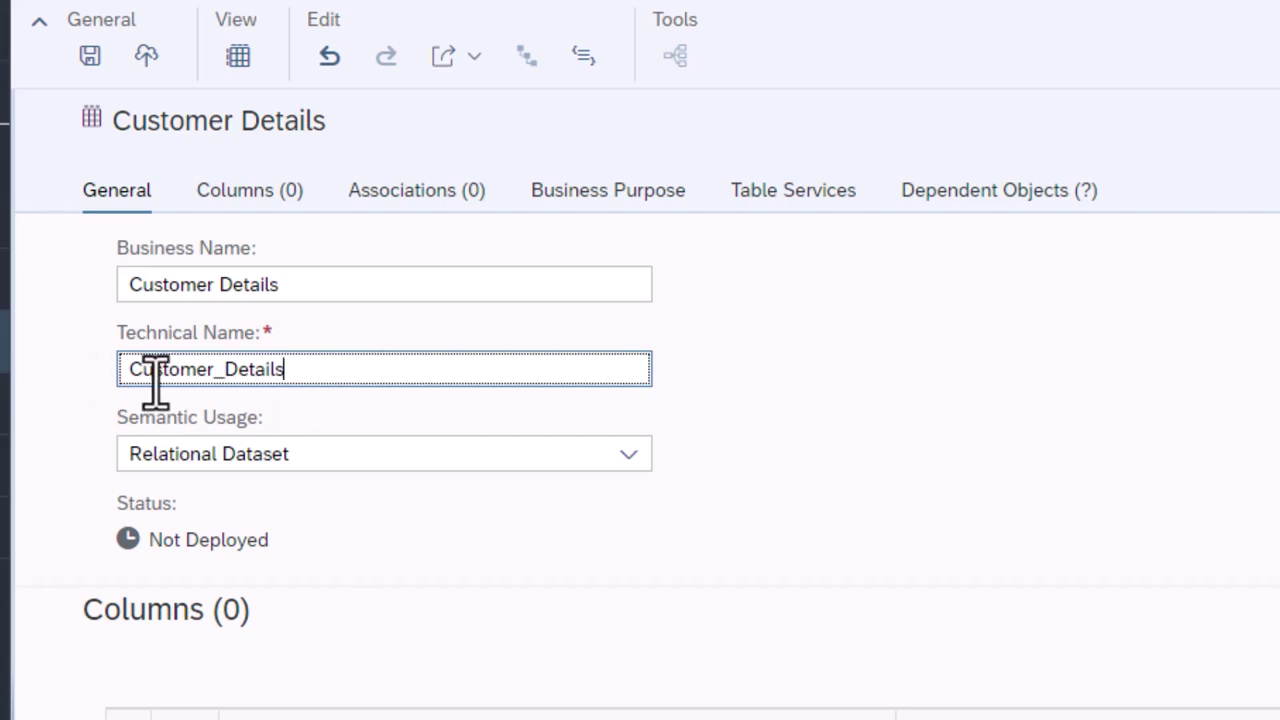
{"action": "left_click_drag", "start_coordinate": [297, 280], "coordinate": [100, 300]}
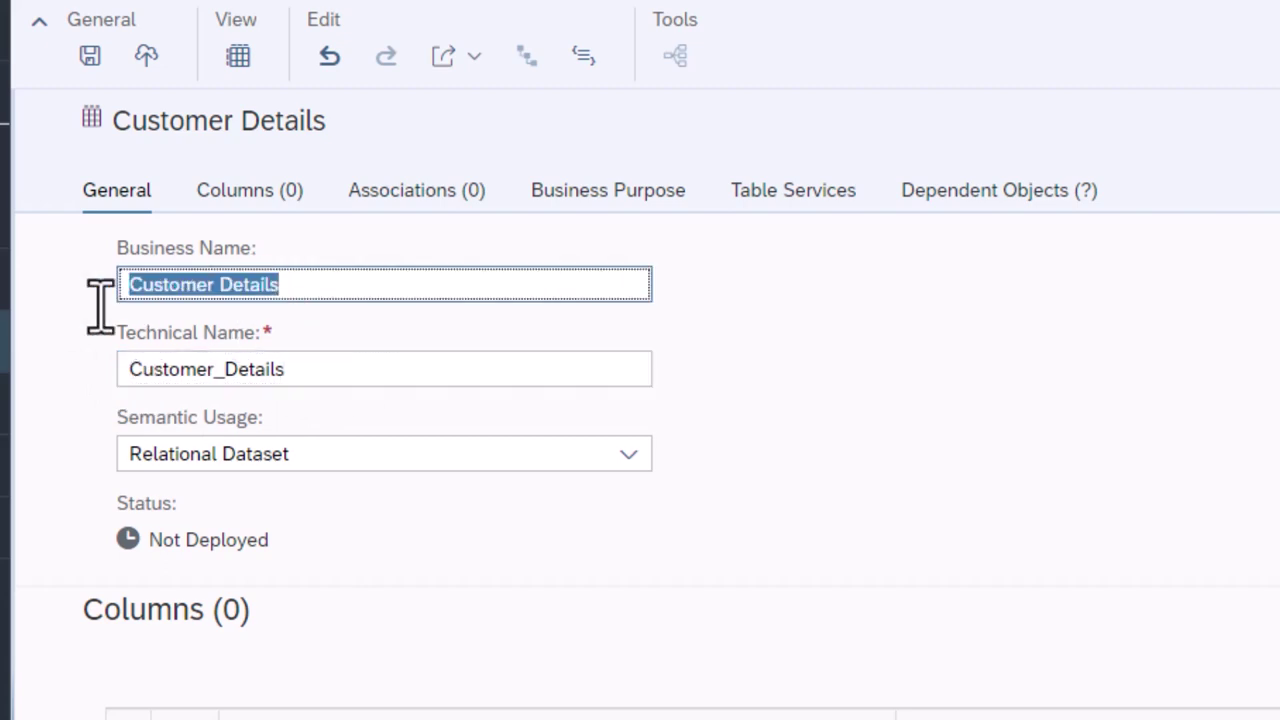
Set the table's semantic usage to Dimension.
{"action": "left_click", "coordinate": [338, 321]}
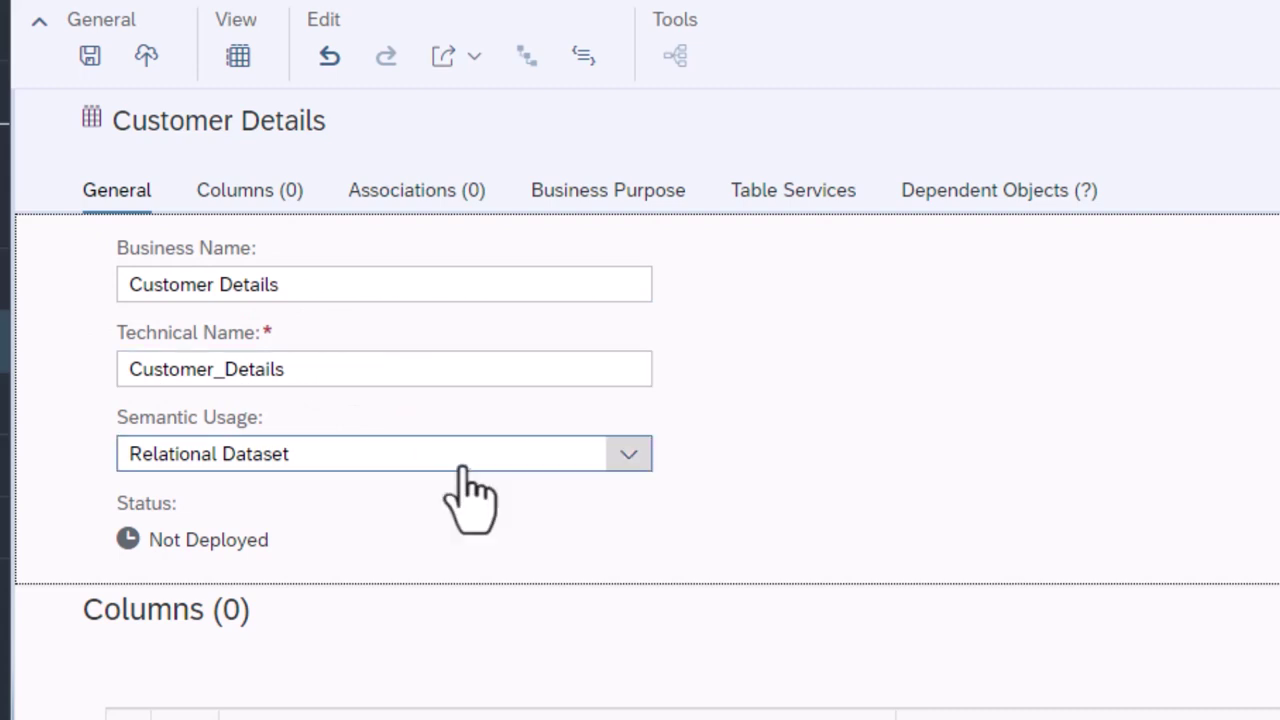
{"action": "left_click", "coordinate": [598, 606]}
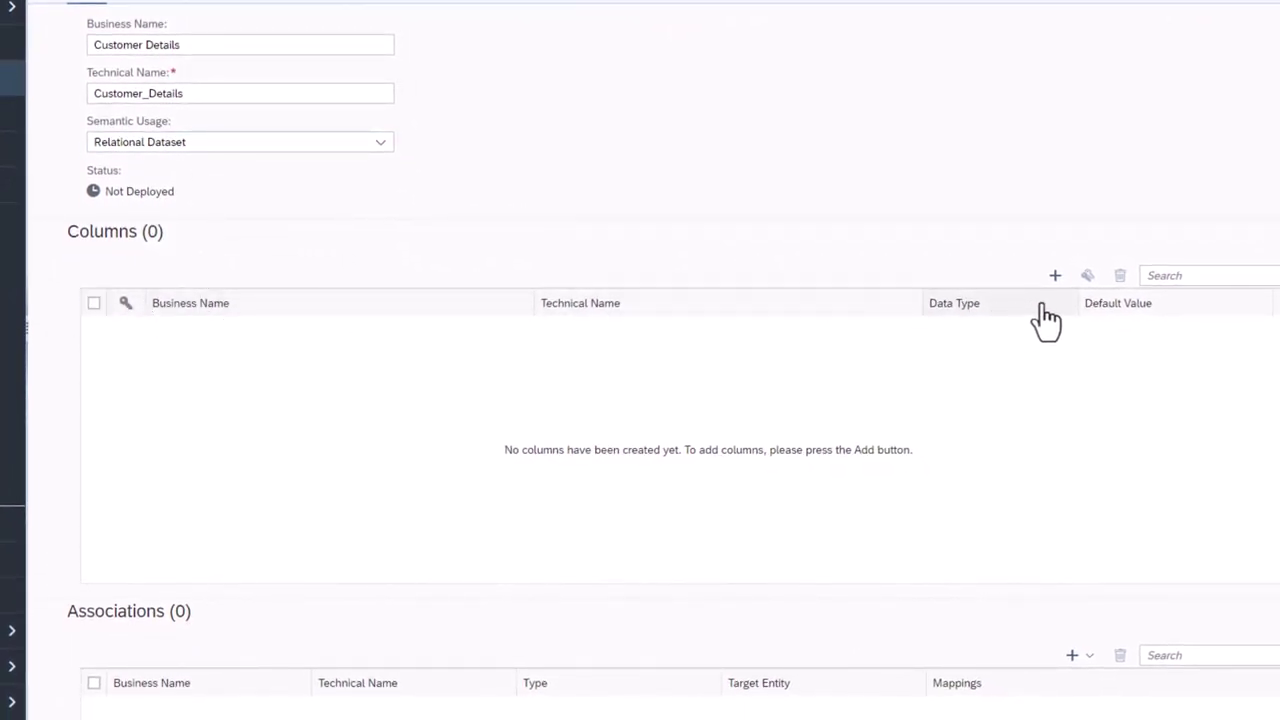
{"action": "left_click", "coordinate": [382, 143]}
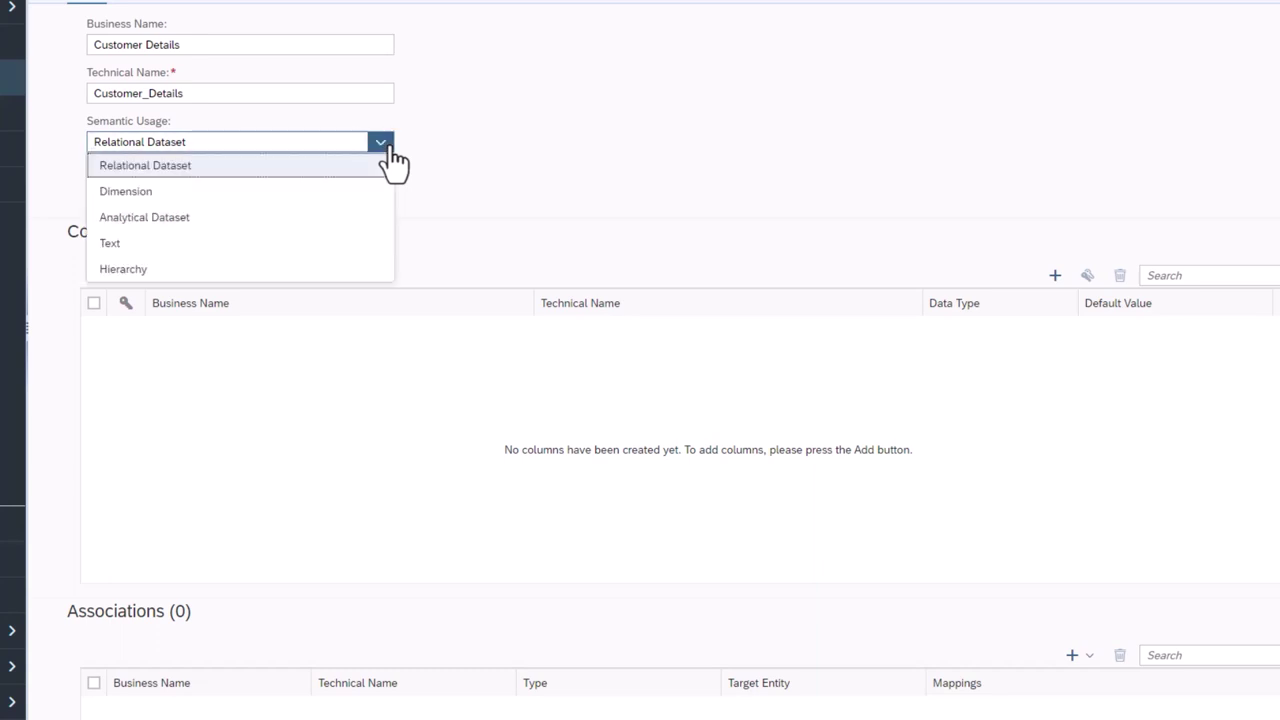
{"action": "left_click", "coordinate": [258, 191]}
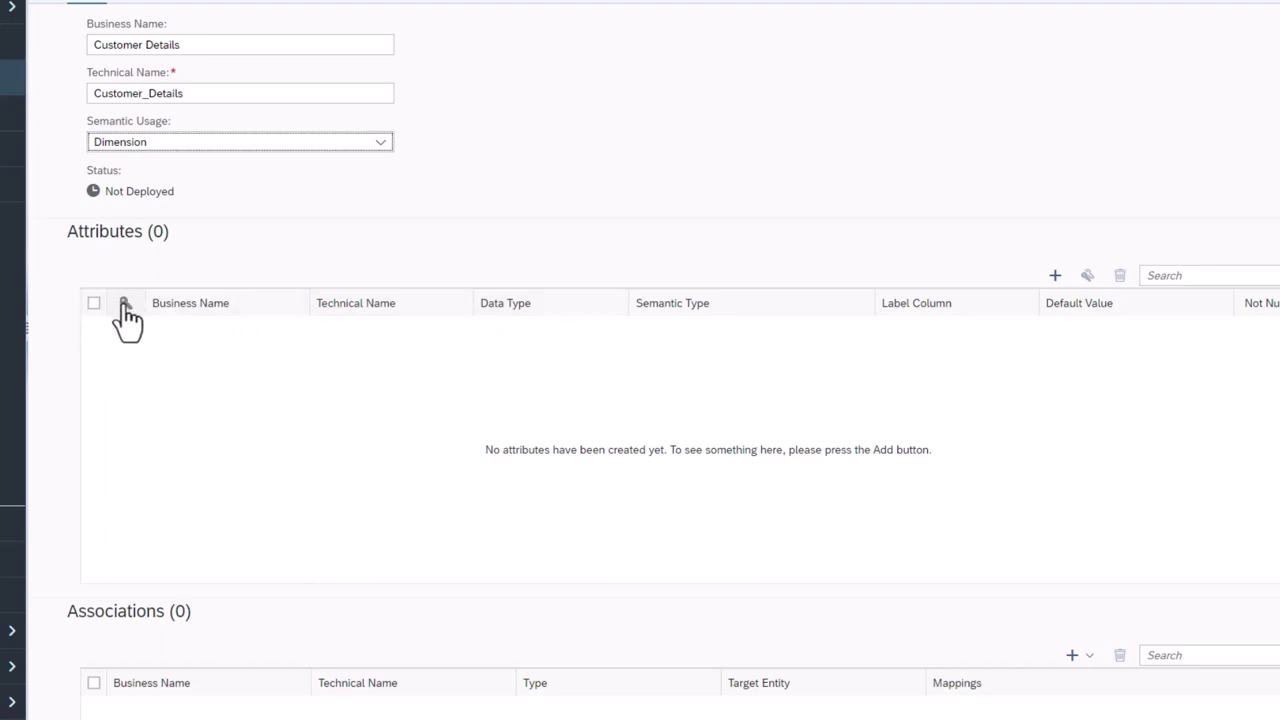
Switch semantic usage to Analytical Dataset and review the empty Attributes and Measures tables.
{"action": "left_click", "coordinate": [381, 145]}
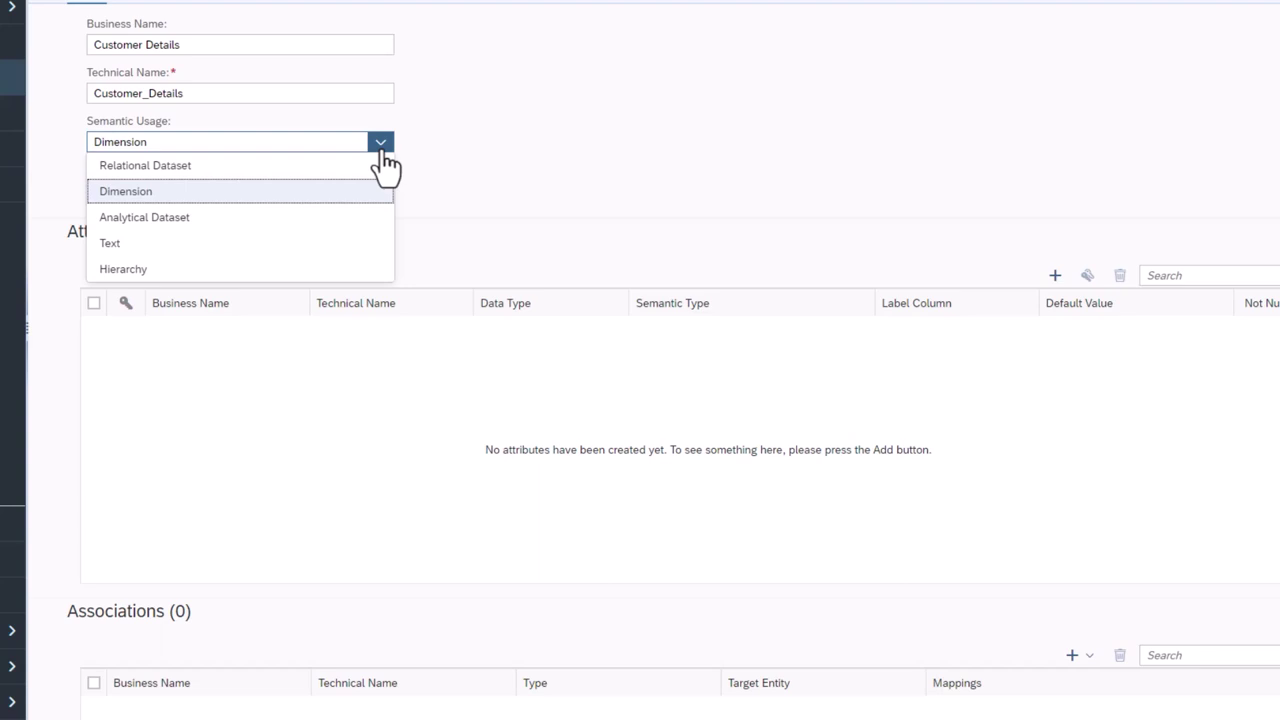
{"action": "left_click", "coordinate": [235, 220]}
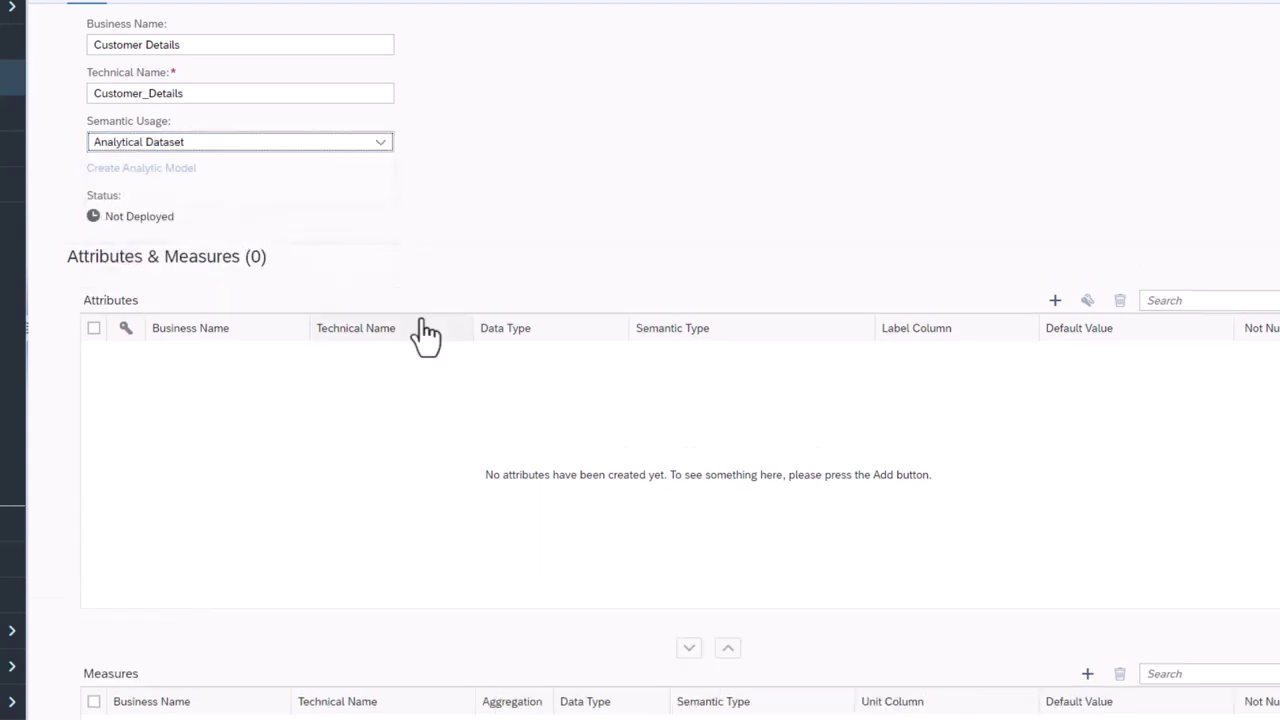
{"action": "scroll", "coordinate": [270, 286], "scroll_direction": "down", "scroll_amount": 2}
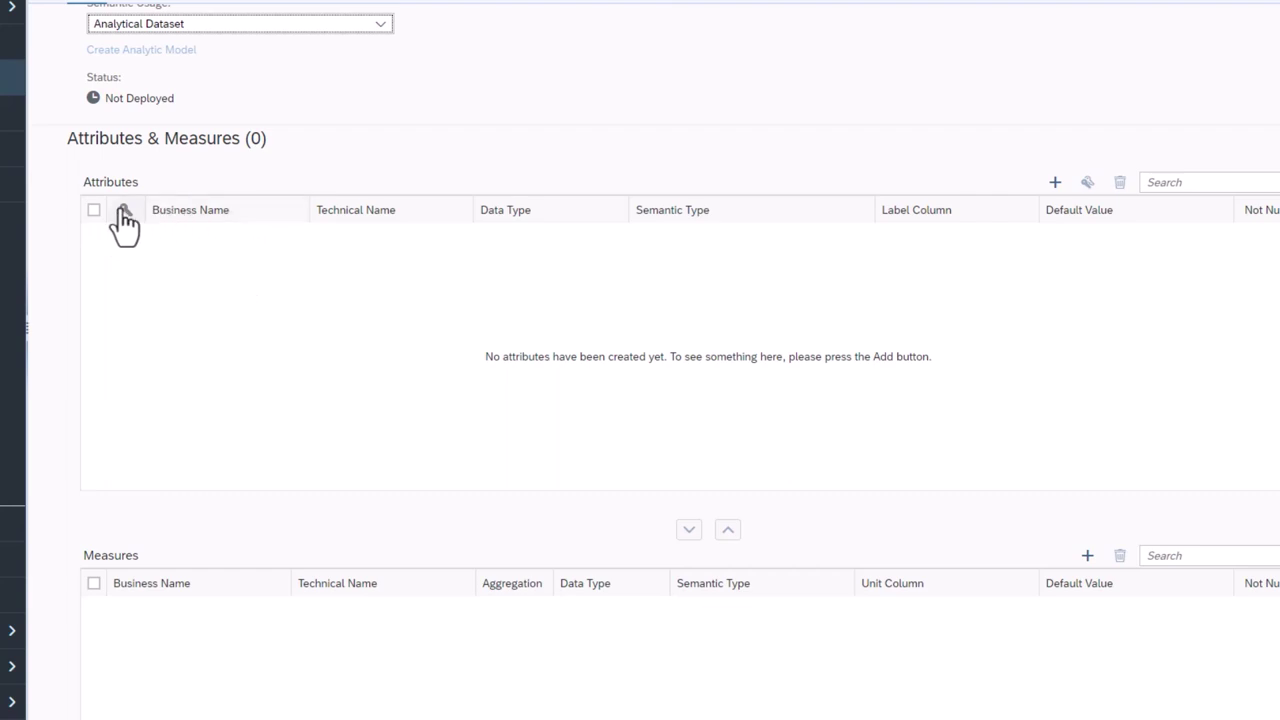
{"action": "scroll", "coordinate": [163, 280], "scroll_direction": "down", "scroll_amount": 6}
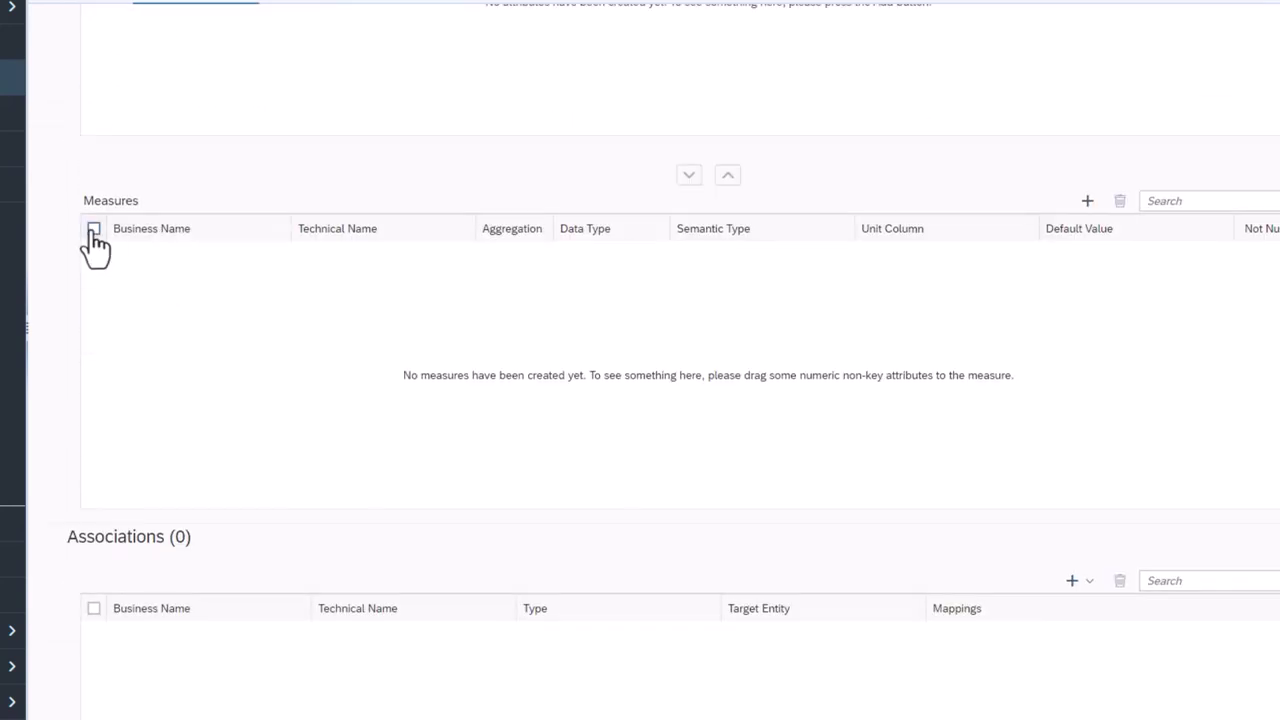
{"action": "scroll", "coordinate": [277, 245], "scroll_direction": "up", "scroll_amount": 8}
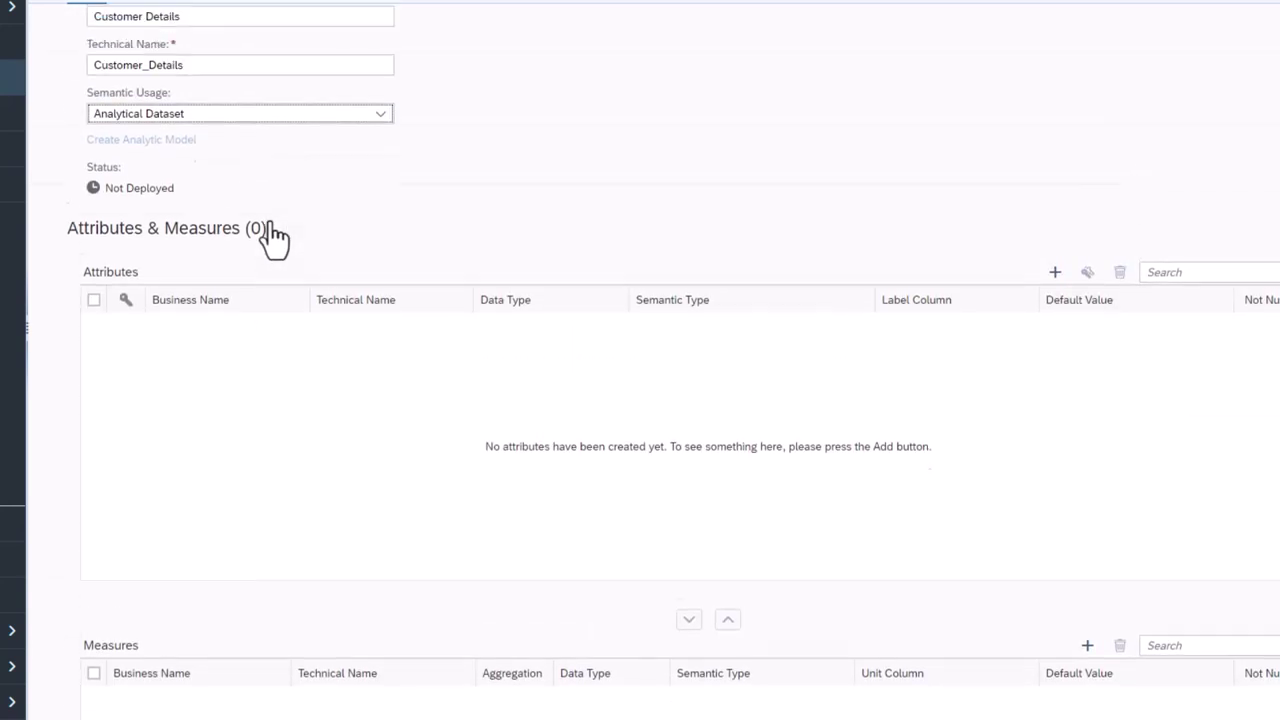
{"action": "scroll", "coordinate": [277, 236], "scroll_direction": "down", "scroll_amount": 3}
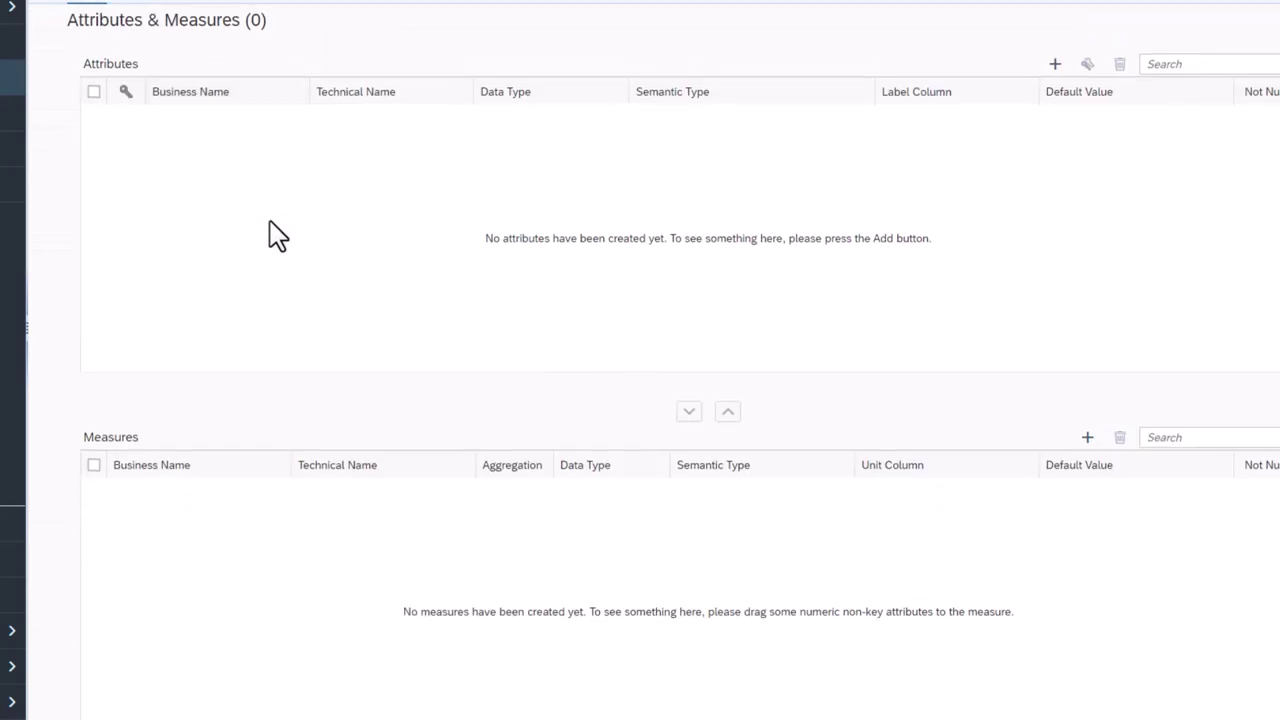
{"action": "scroll", "coordinate": [277, 236], "scroll_direction": "up", "scroll_amount": 3}
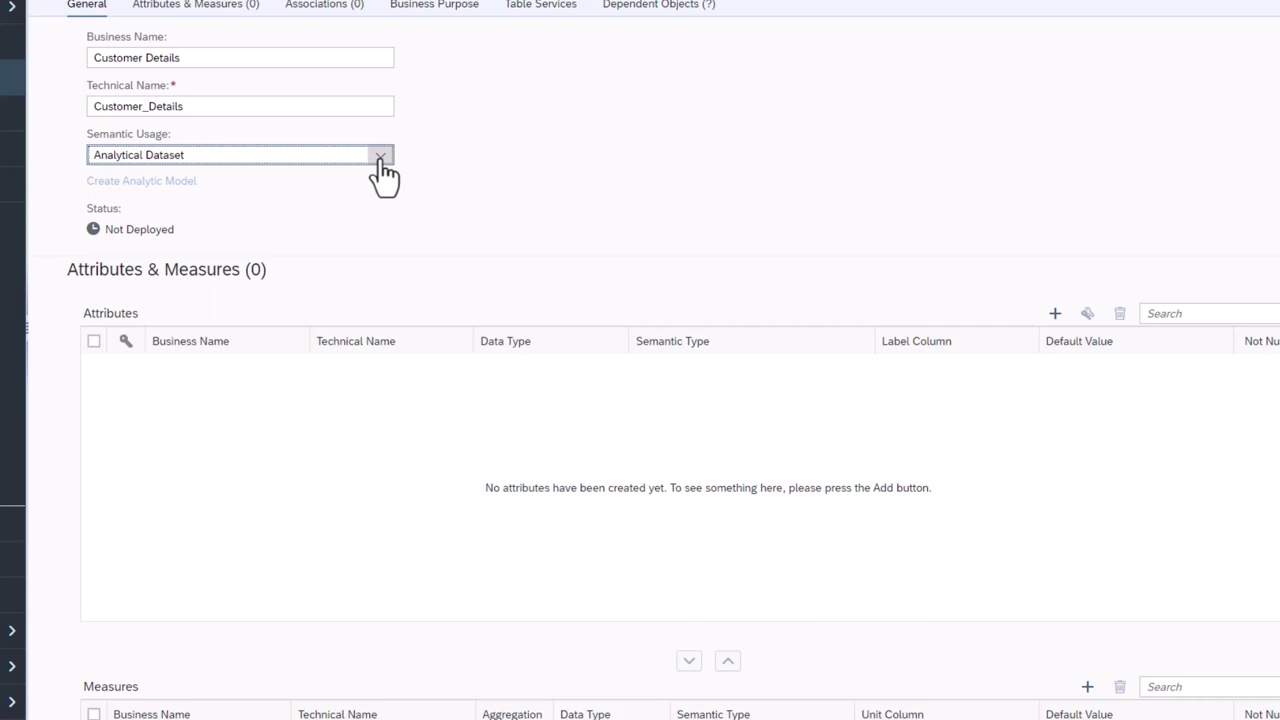
Try Text, then Hierarchy, as semantic usage, and bring up the usage options again.
{"action": "left_click", "coordinate": [380, 160]}
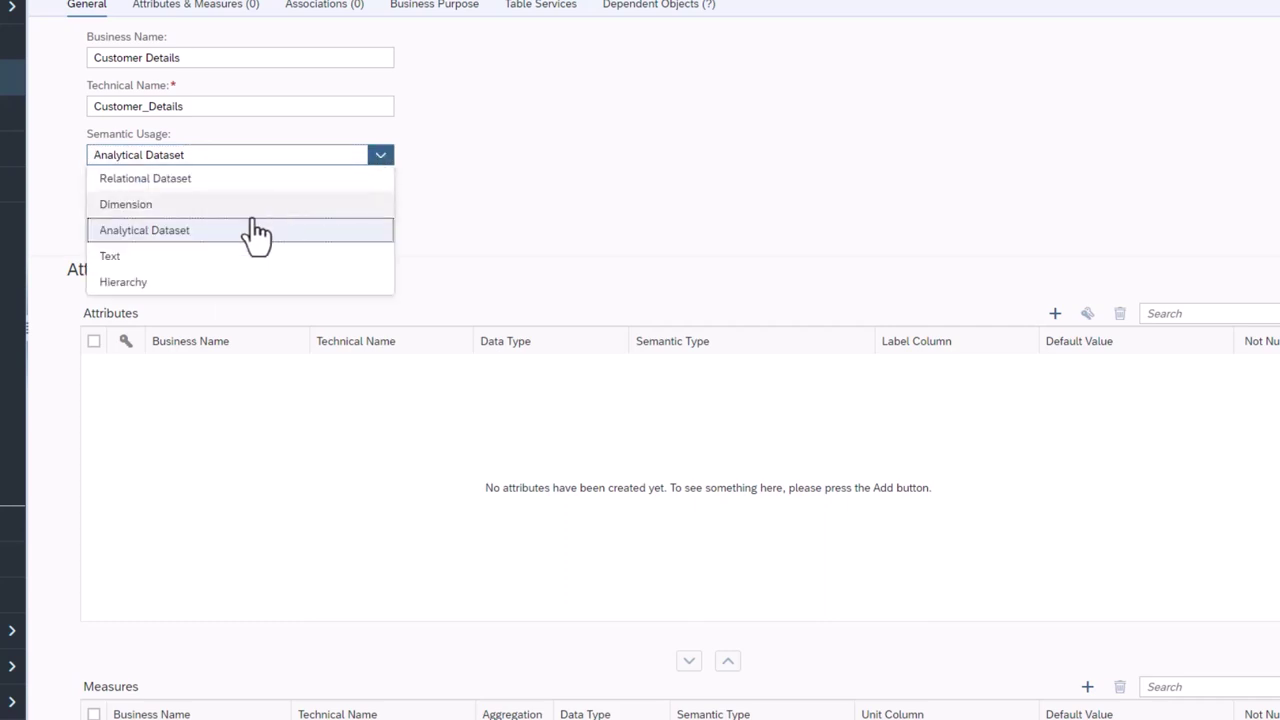
{"action": "left_click", "coordinate": [215, 262]}
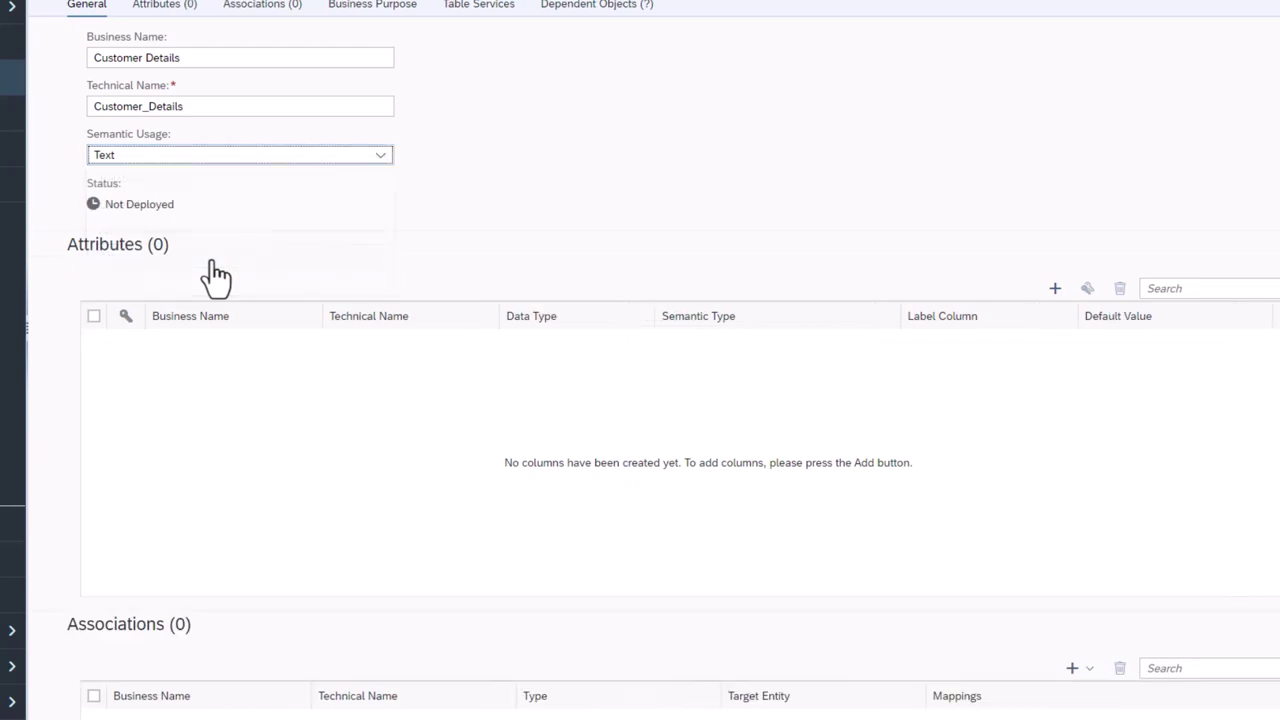
{"action": "scroll", "coordinate": [189, 423], "scroll_direction": "down", "scroll_amount": 2}
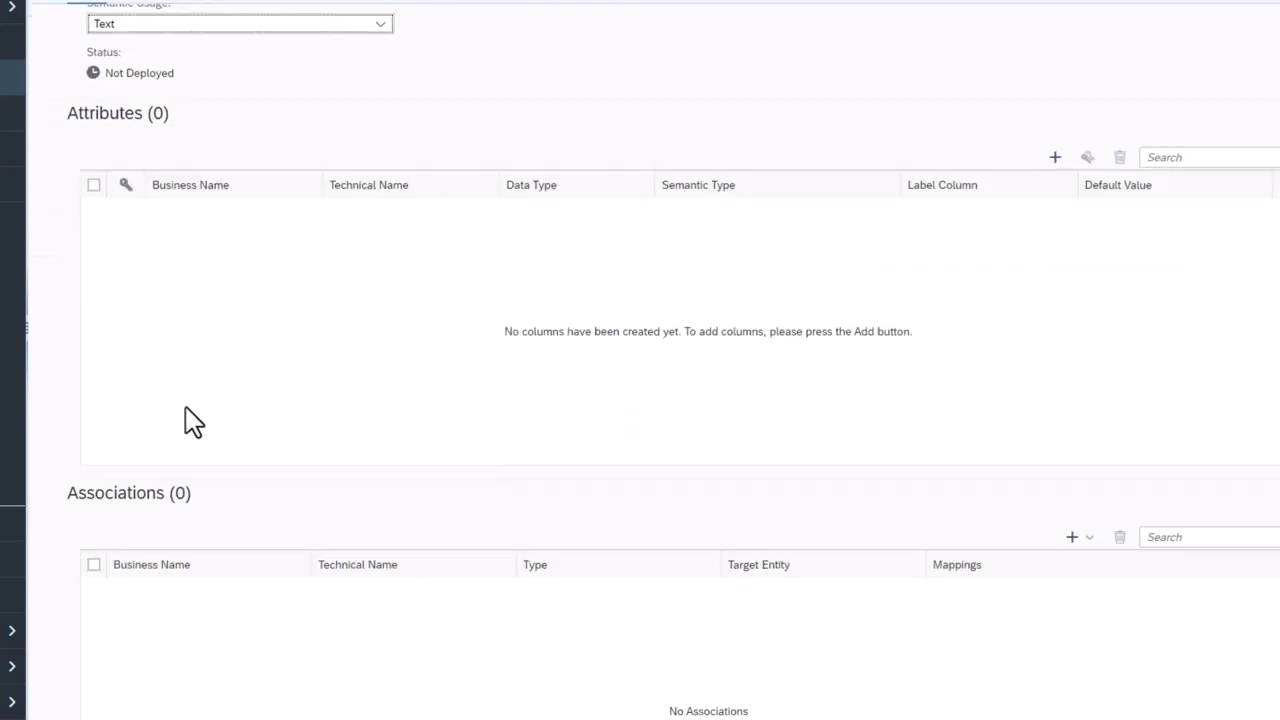
{"action": "scroll", "coordinate": [189, 423], "scroll_direction": "up", "scroll_amount": 2}
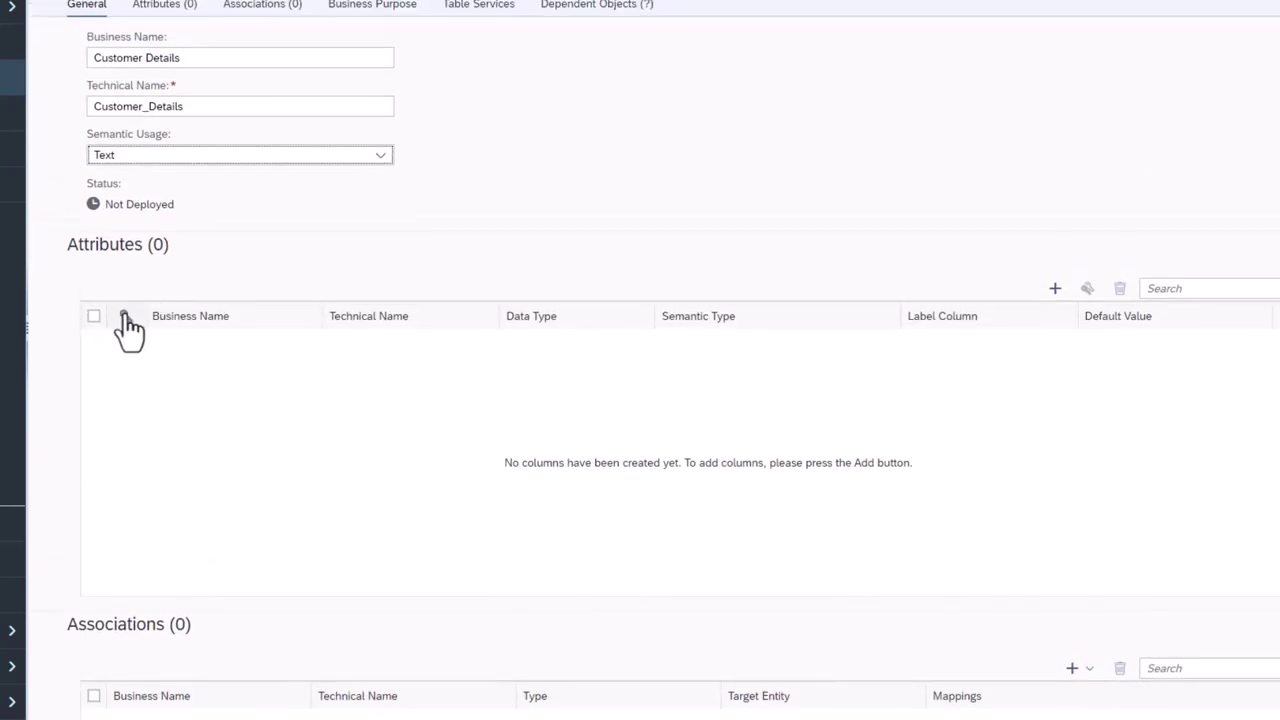
{"action": "left_click", "coordinate": [380, 158]}
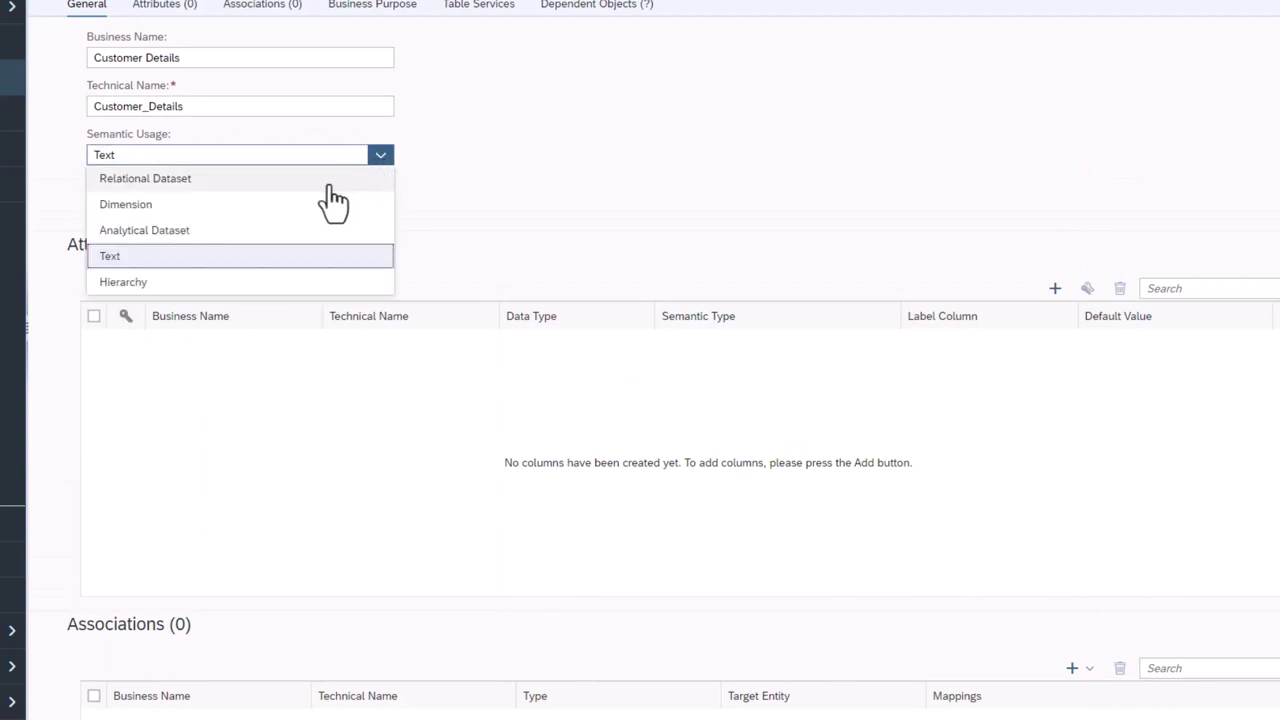
{"action": "left_click", "coordinate": [228, 284]}
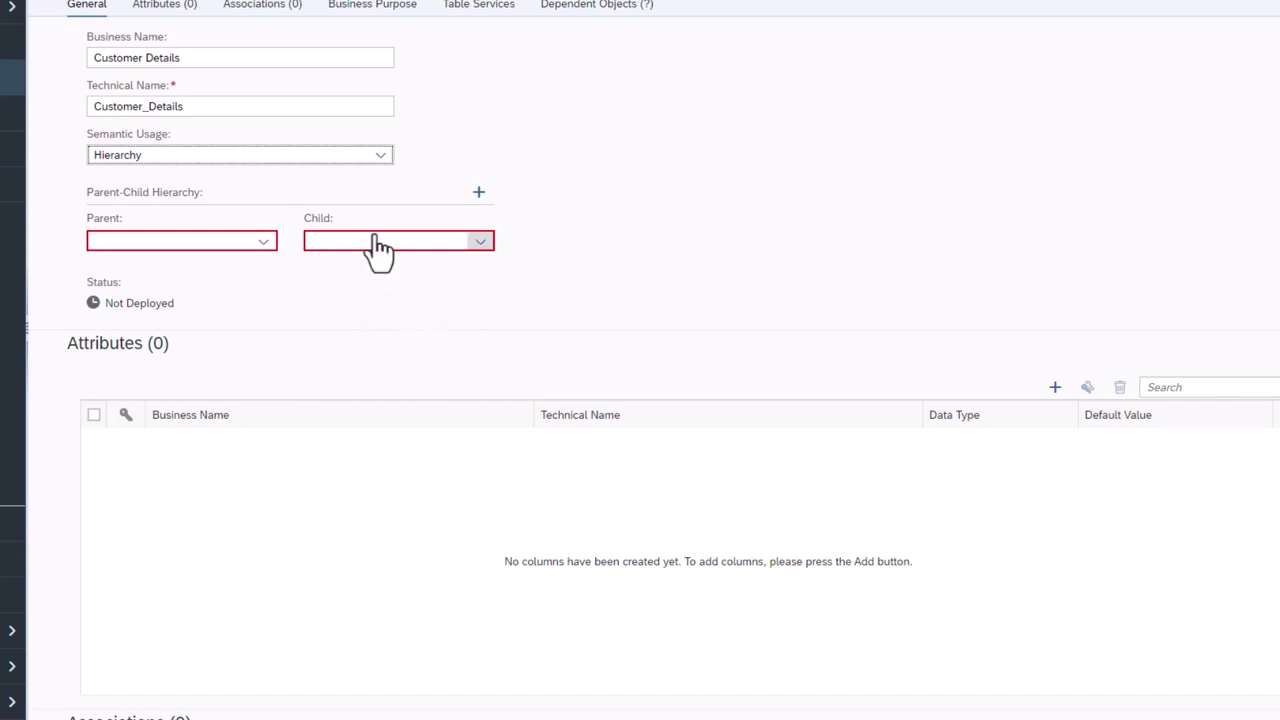
{"action": "left_click", "coordinate": [381, 160]}
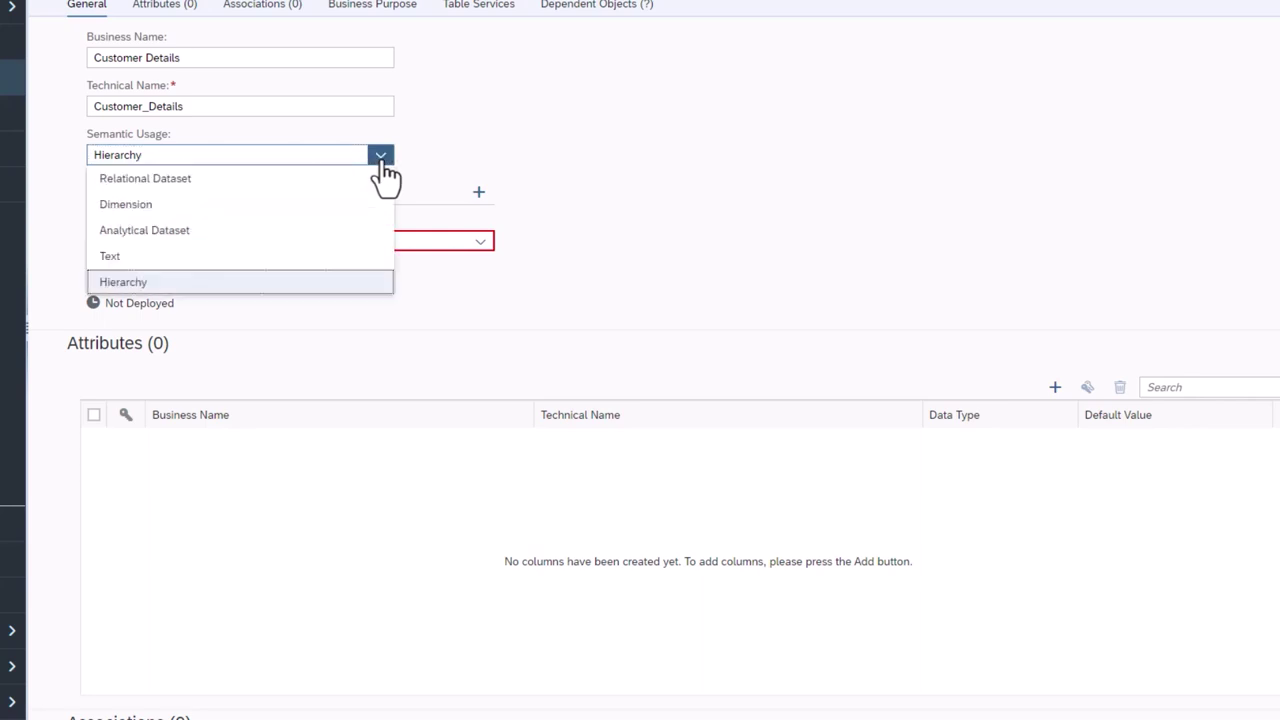
Set usage back to Dimension and add key attribute Customer ID (Customer_ID, String(100)).
{"action": "left_click", "coordinate": [203, 210]}
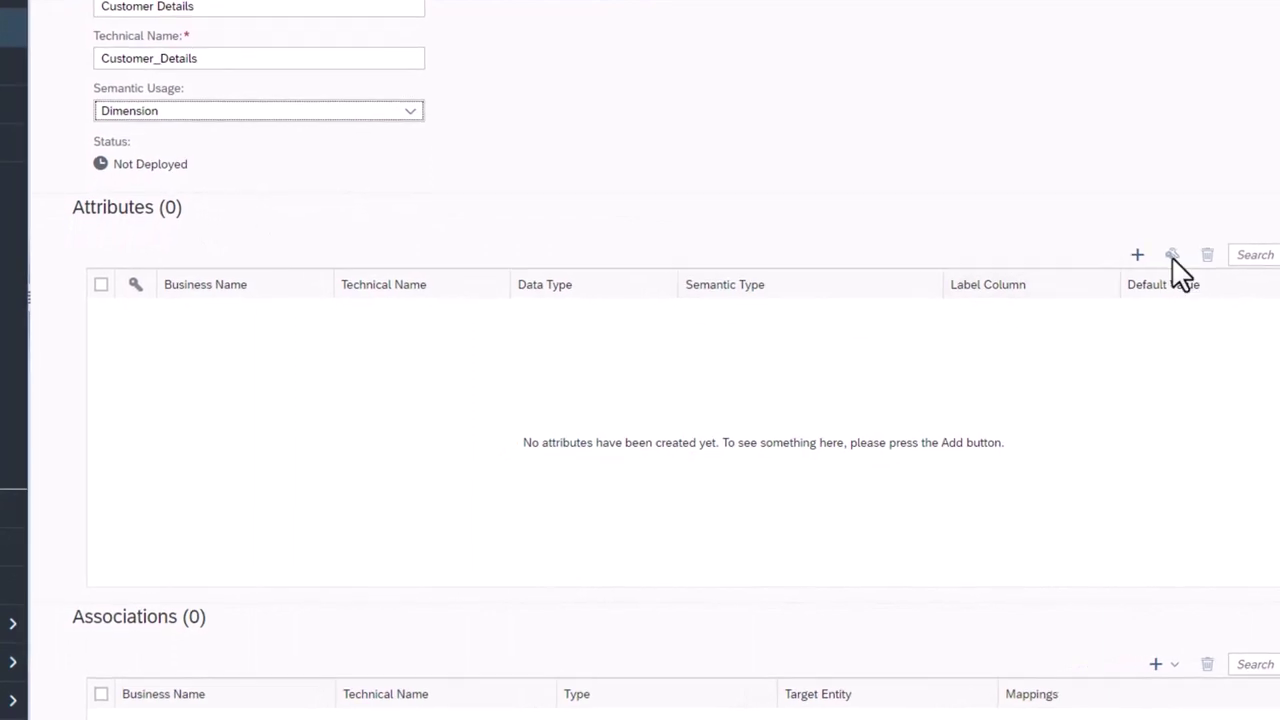
{"action": "left_click", "coordinate": [1118, 262]}
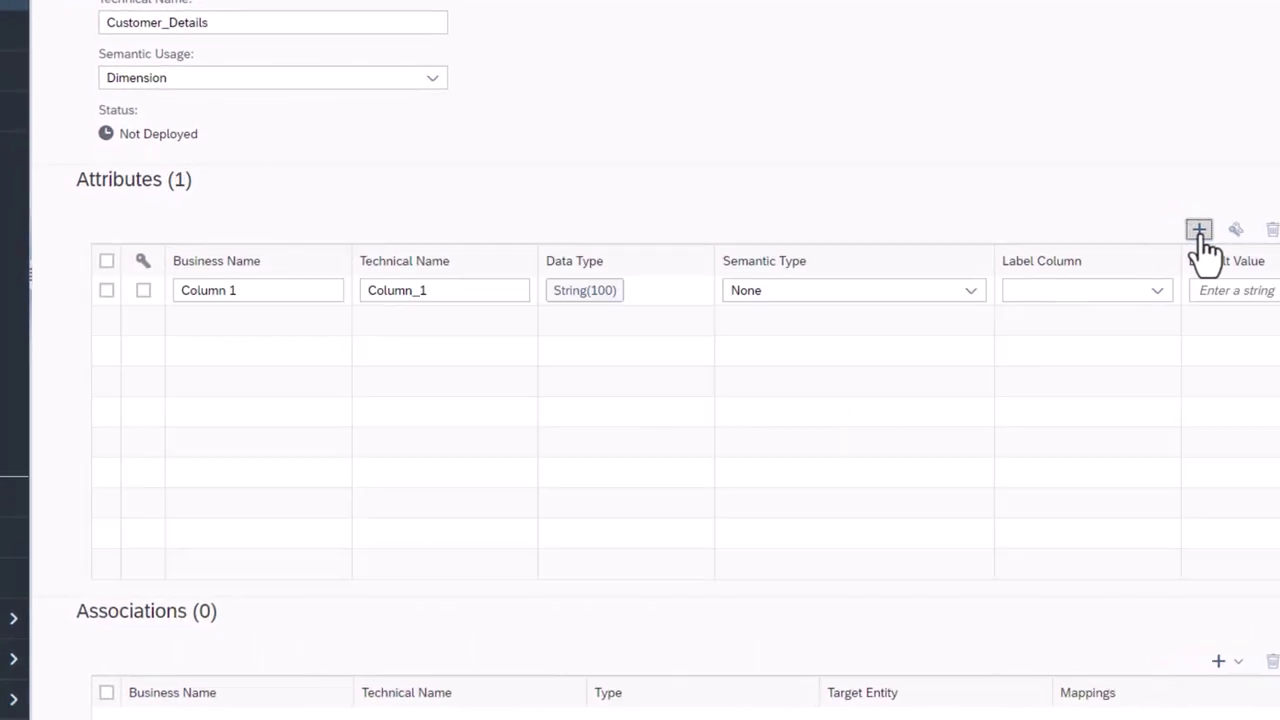
{"action": "left_click_drag", "start_coordinate": [250, 290], "coordinate": [105, 289]}
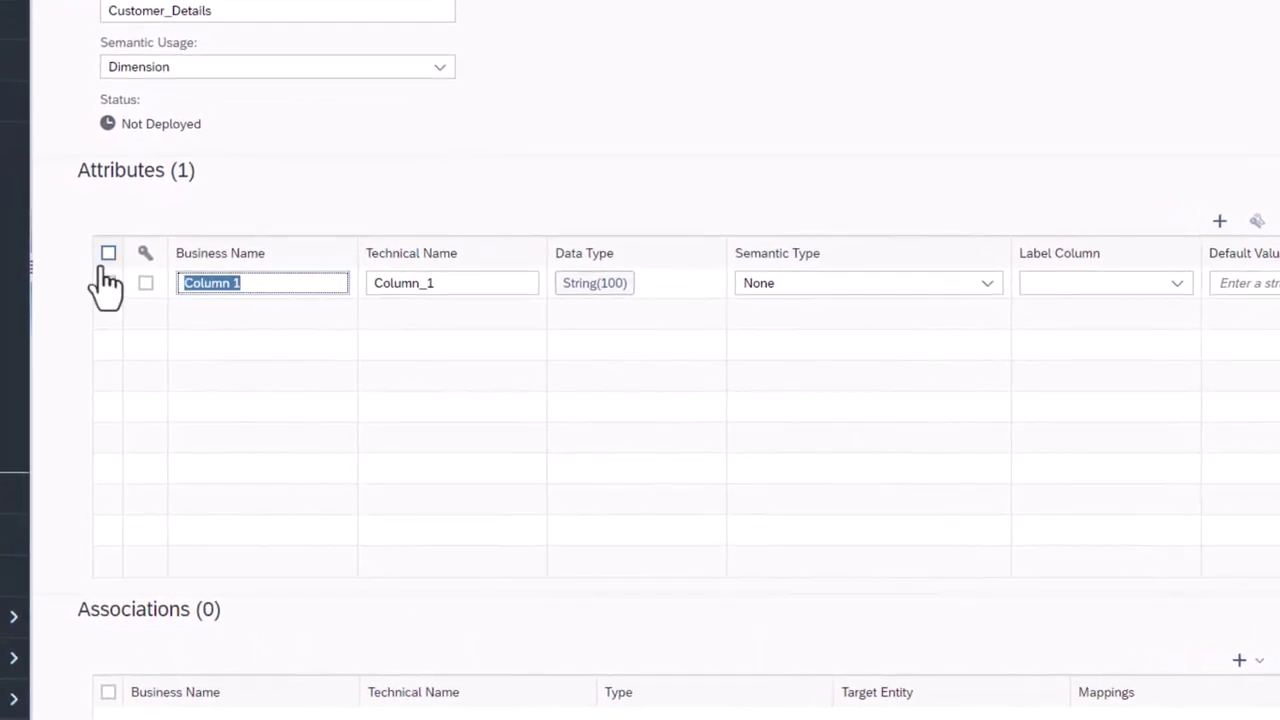
{"action": "left_click", "coordinate": [320, 390]}
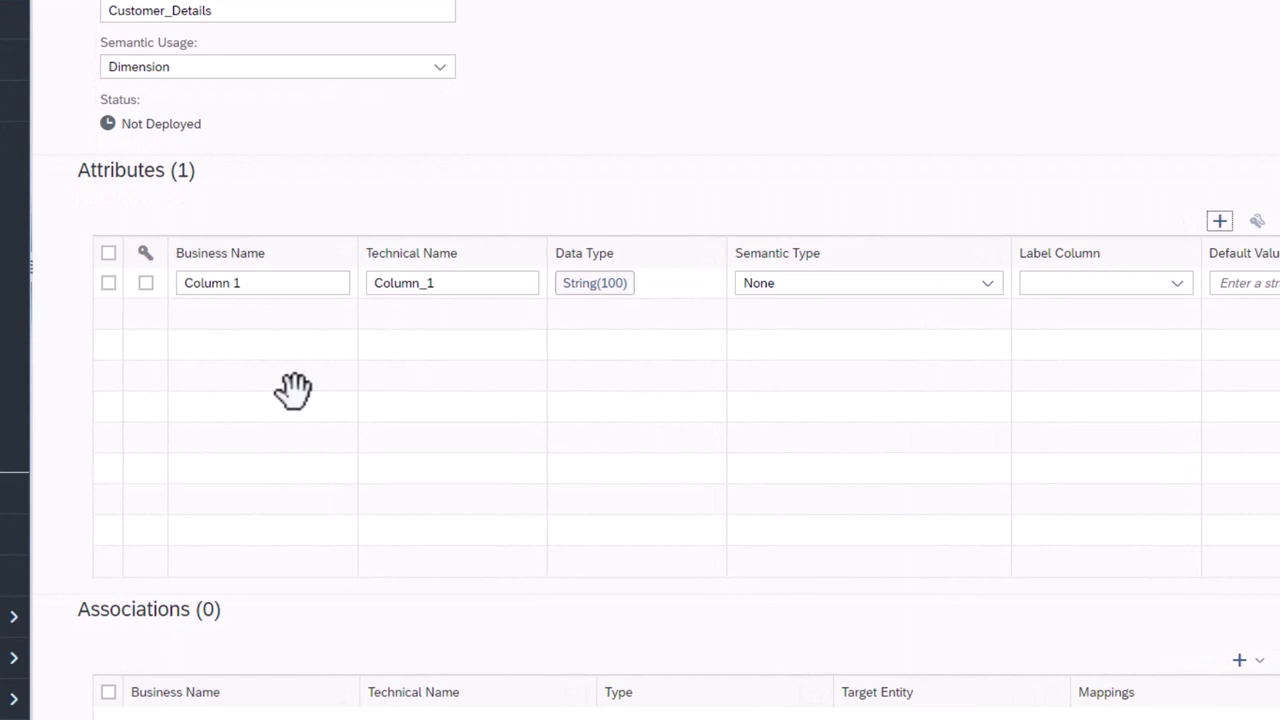
{"action": "left_click", "coordinate": [146, 285]}
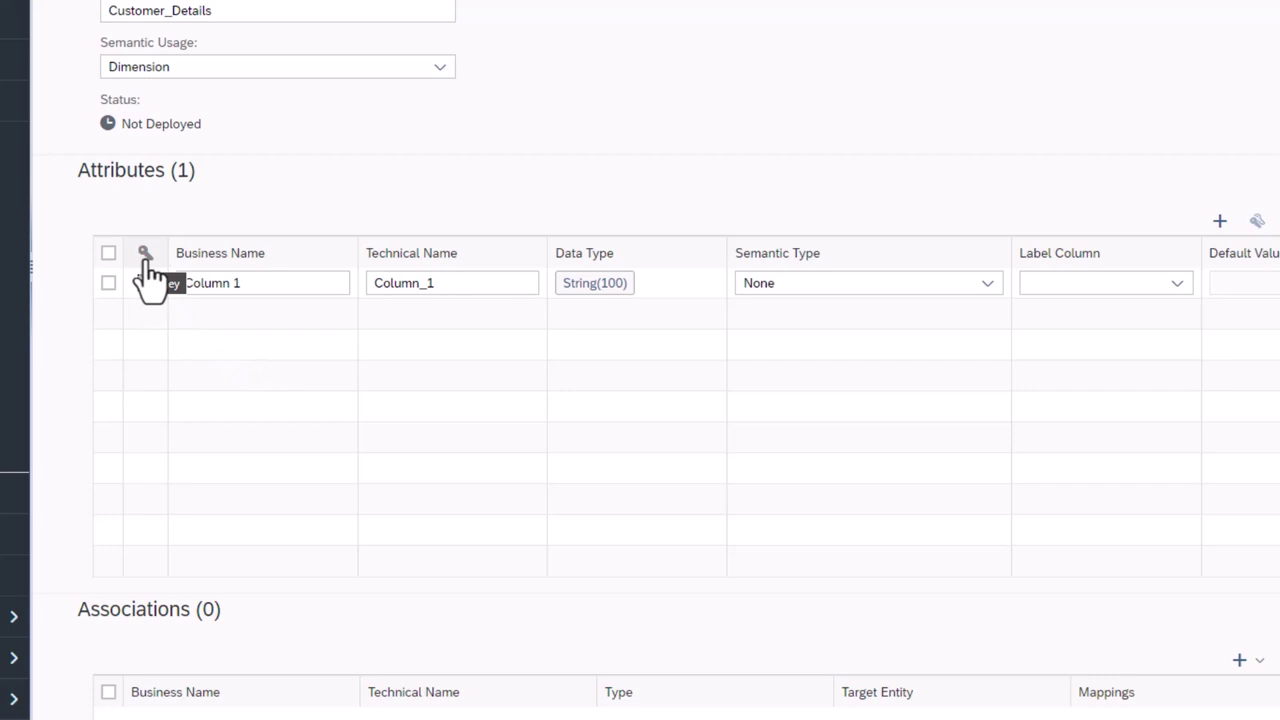
{"action": "left_click_drag", "start_coordinate": [251, 285], "coordinate": [185, 283]}
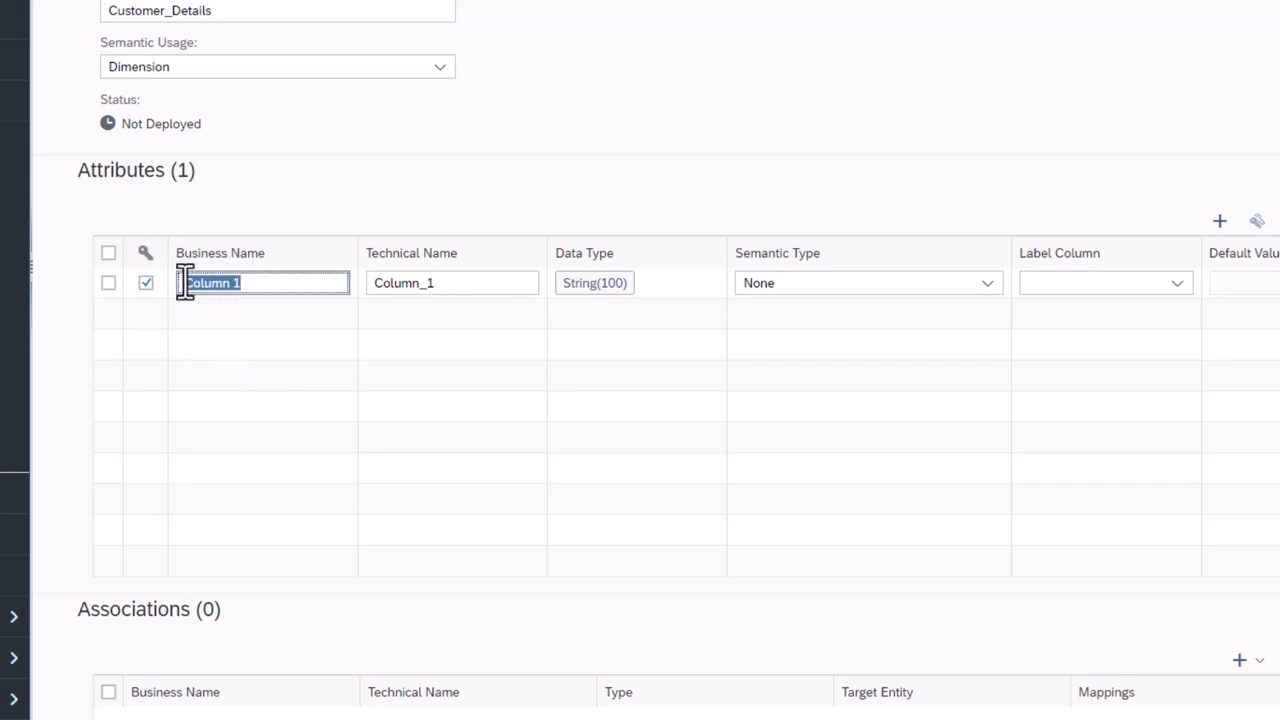
{"action": "type", "text": "C"}
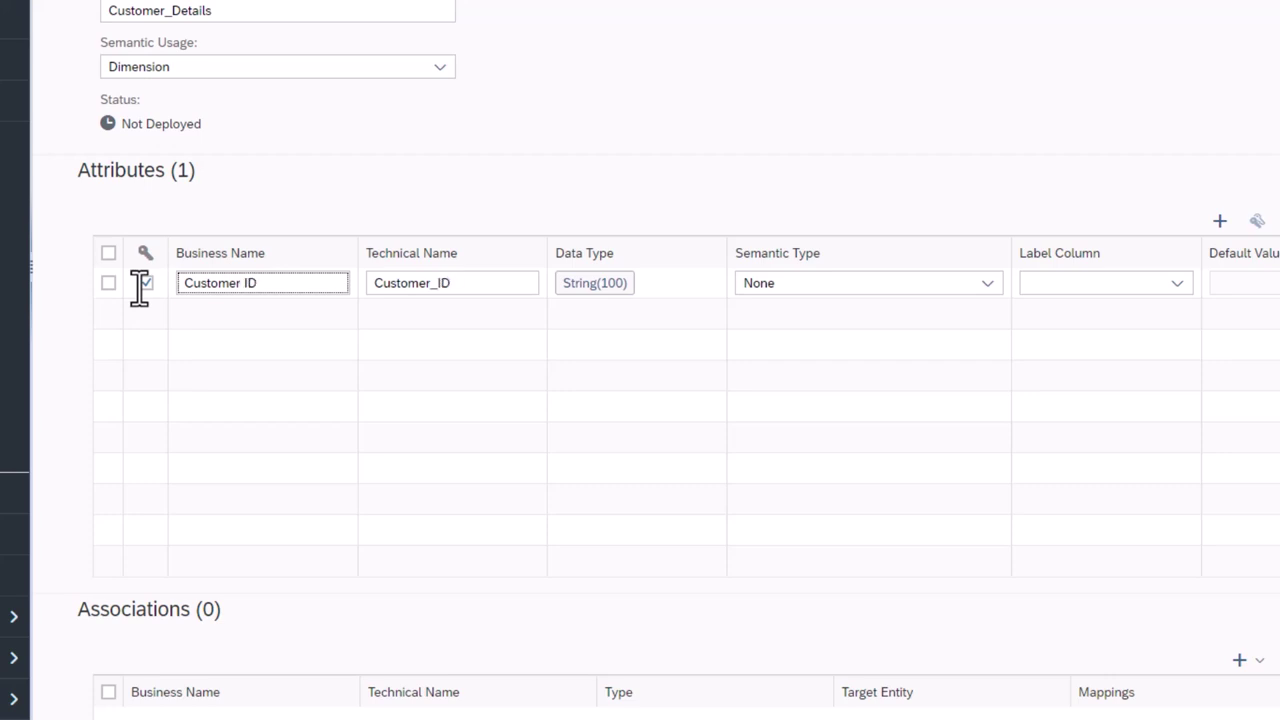
Change Customer ID's data type to String with length 7.
{"action": "left_click", "coordinate": [603, 288]}
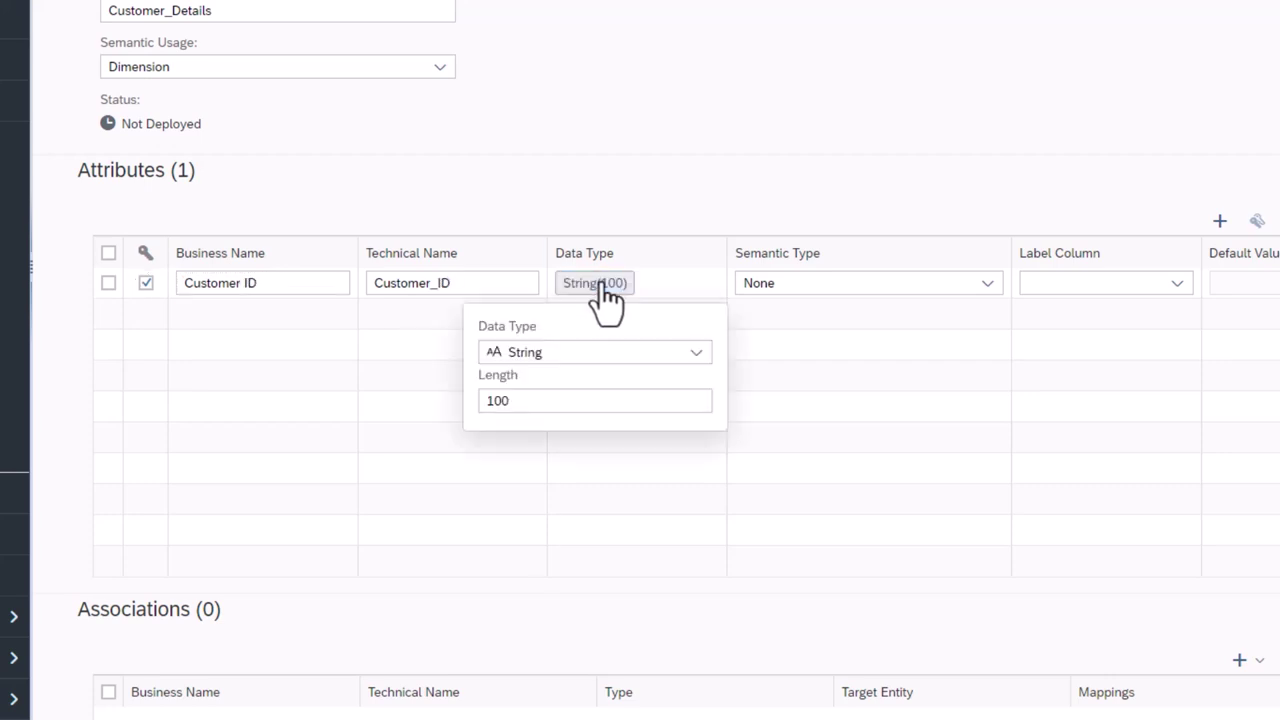
{"action": "left_click", "coordinate": [700, 358]}
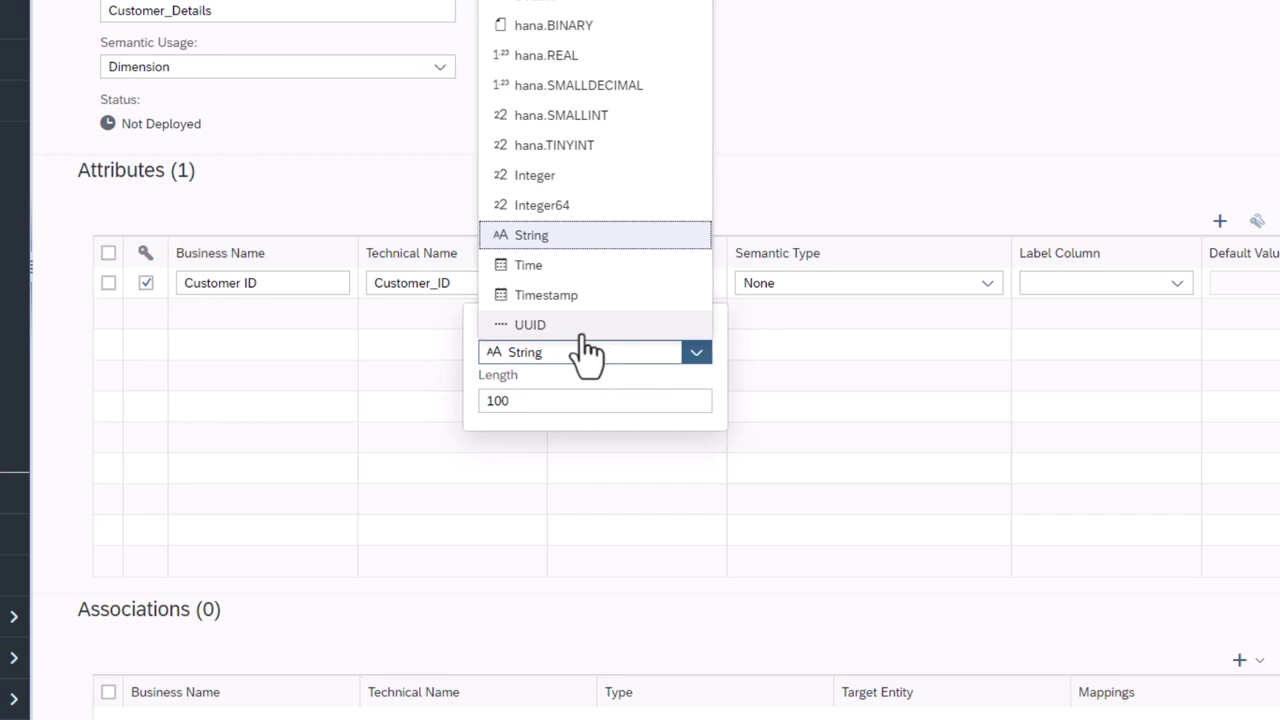
{"action": "left_click", "coordinate": [535, 245]}
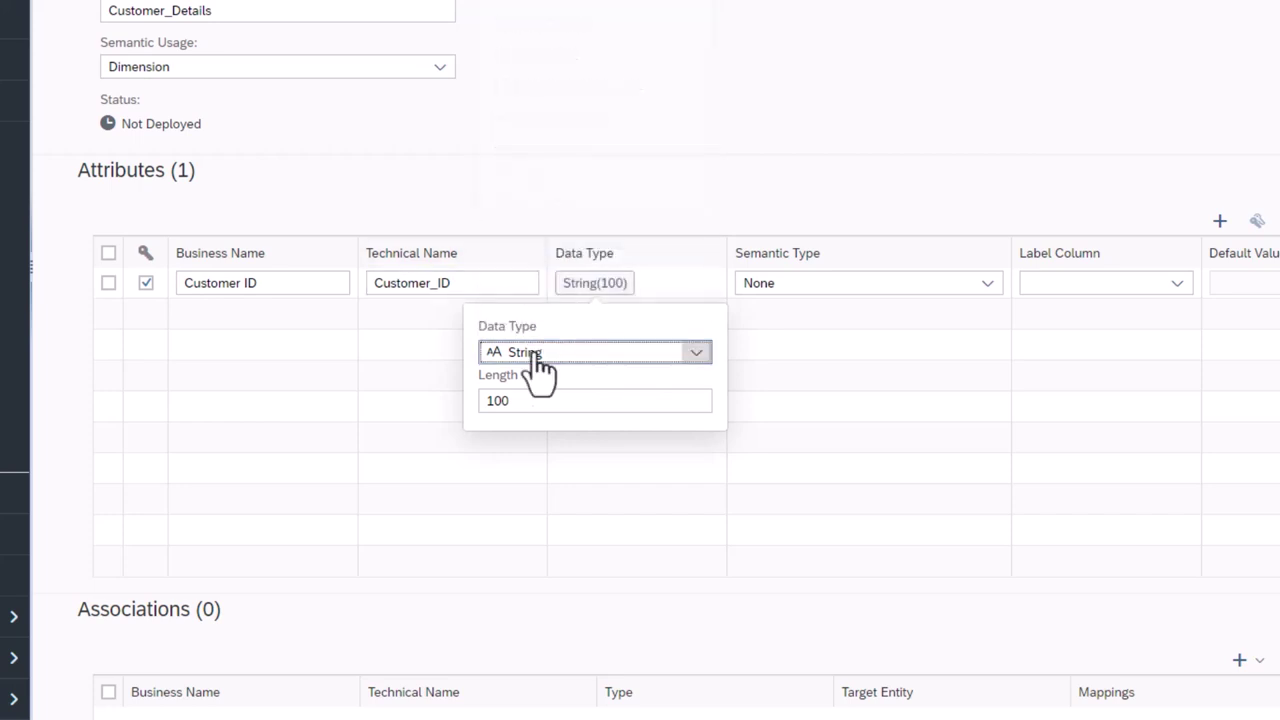
{"action": "left_click_drag", "start_coordinate": [531, 397], "coordinate": [466, 400]}
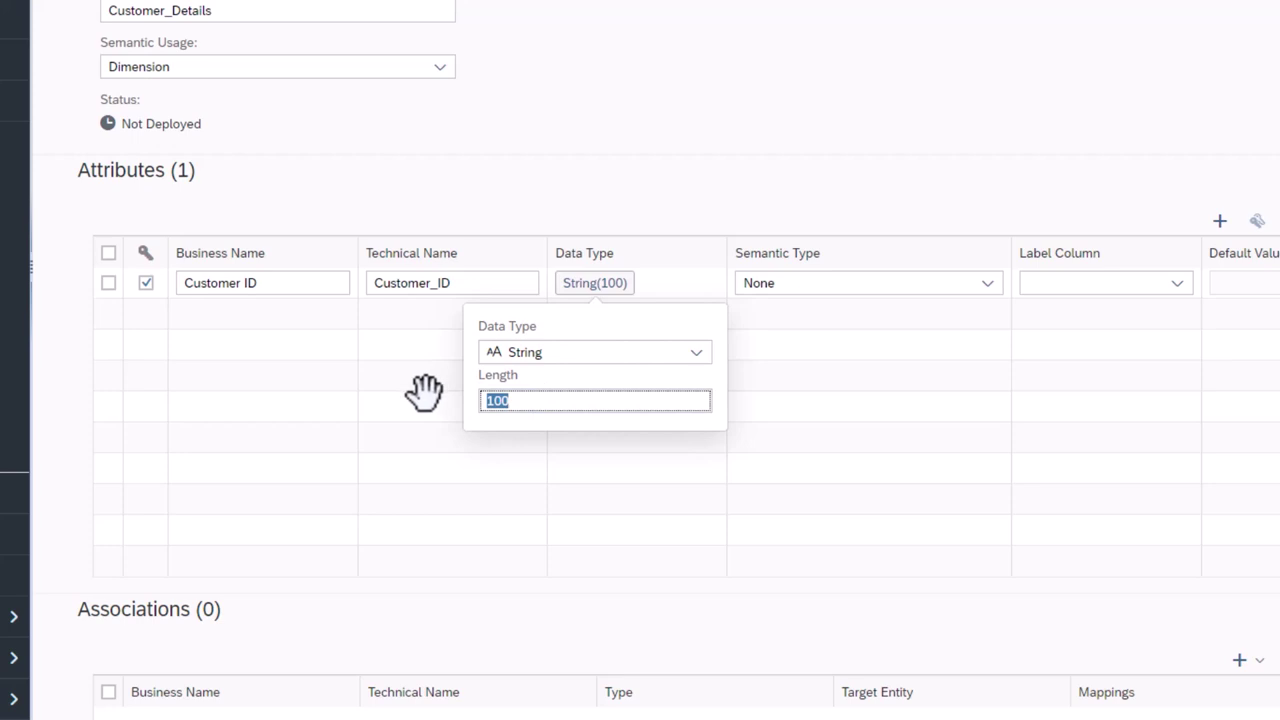
{"action": "type", "text": "7"}
{"action": "left_click", "coordinate": [974, 368]}
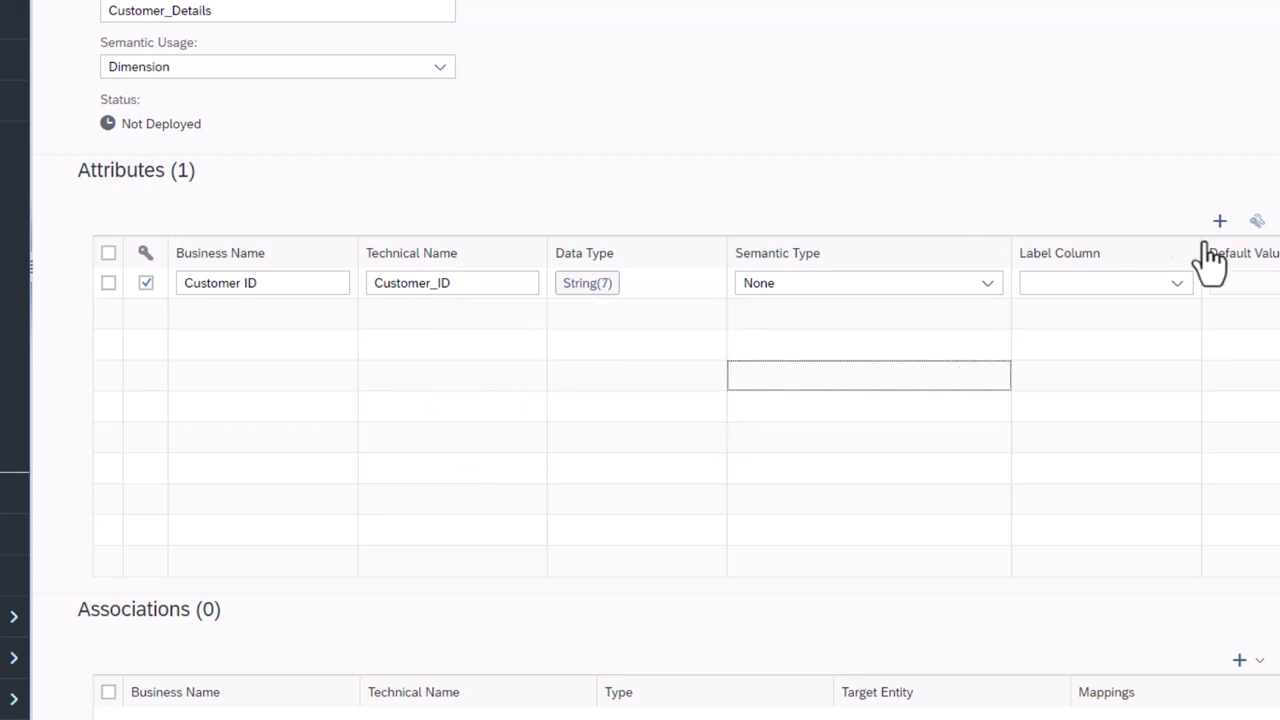
Add attributes Company Name, City ID and City Name.
{"action": "left_click", "coordinate": [1219, 220]}
{"action": "left_click_drag", "start_coordinate": [314, 316], "coordinate": [177, 312]}
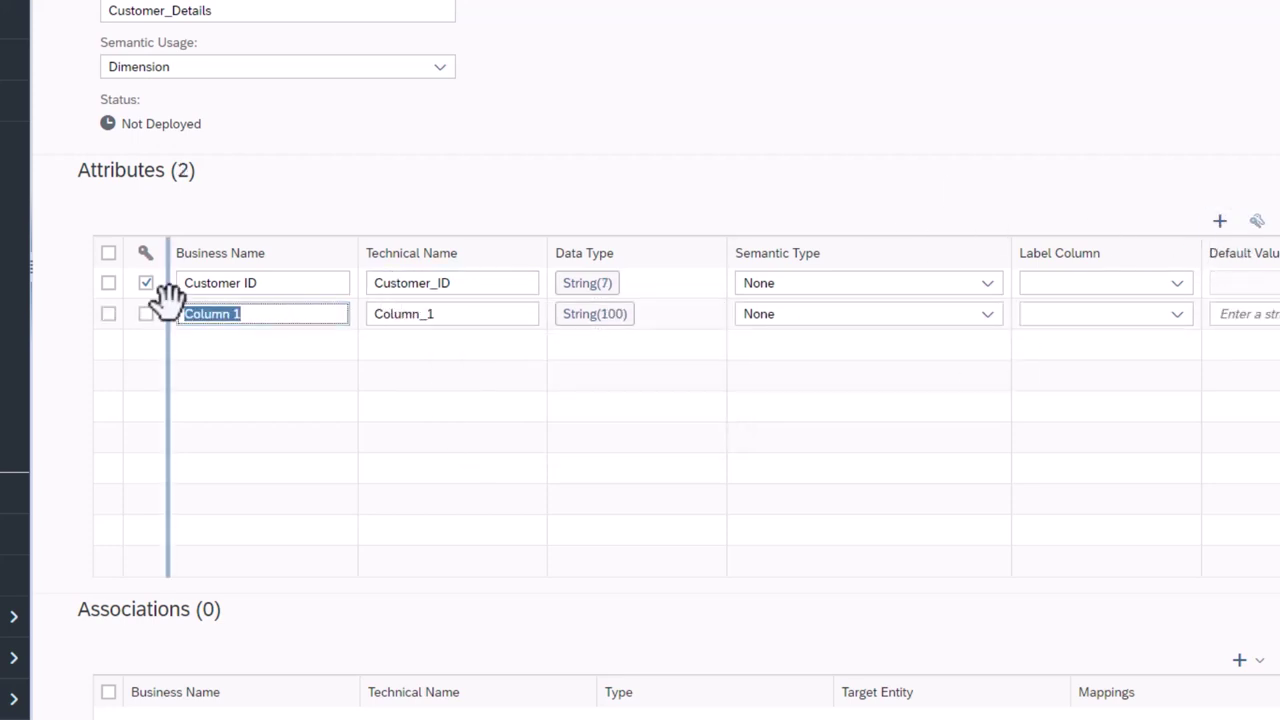
{"action": "type", "text": "Compan"}
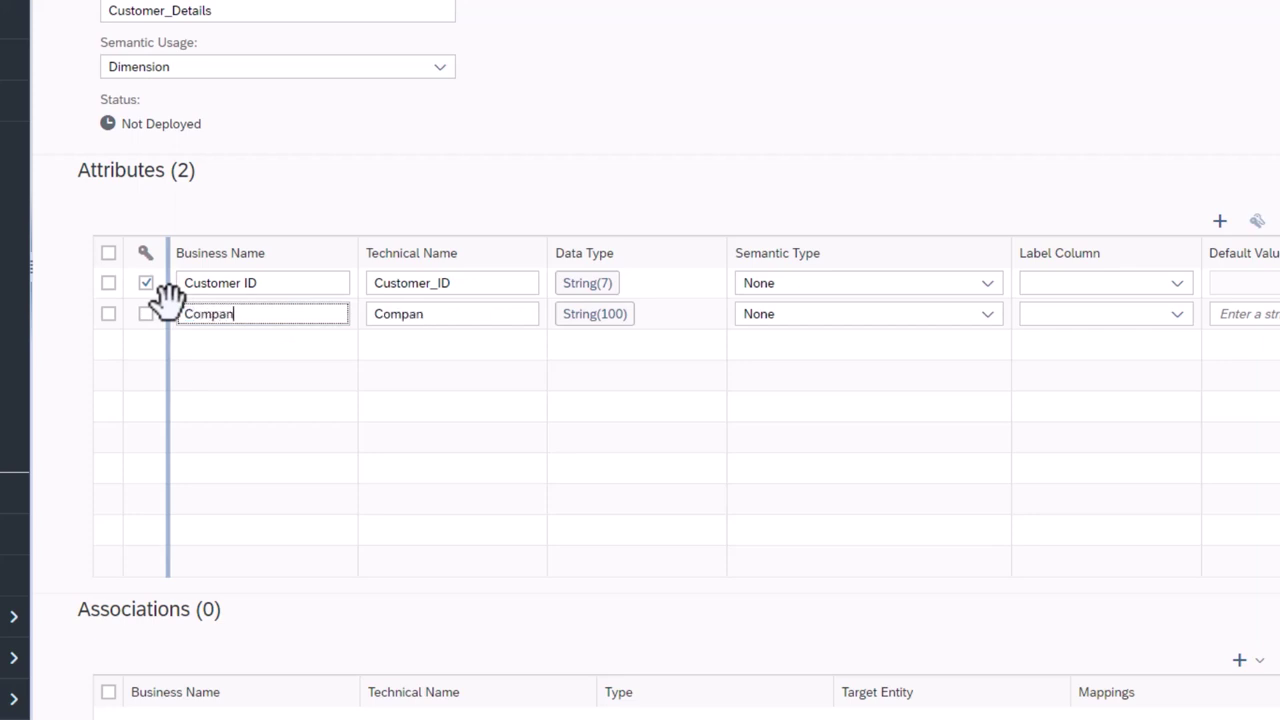
{"action": "type", "text": "y Name"}
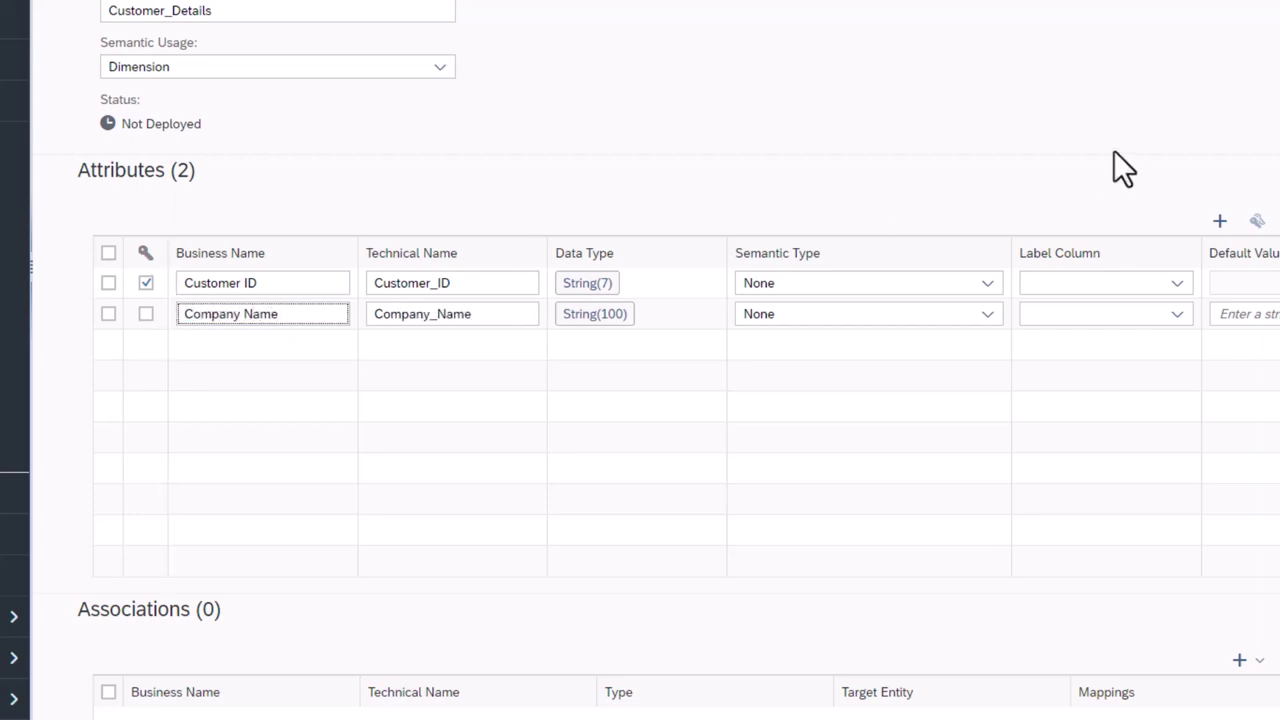
{"action": "left_click", "coordinate": [1219, 221]}
{"action": "left_click", "coordinate": [1219, 221]}
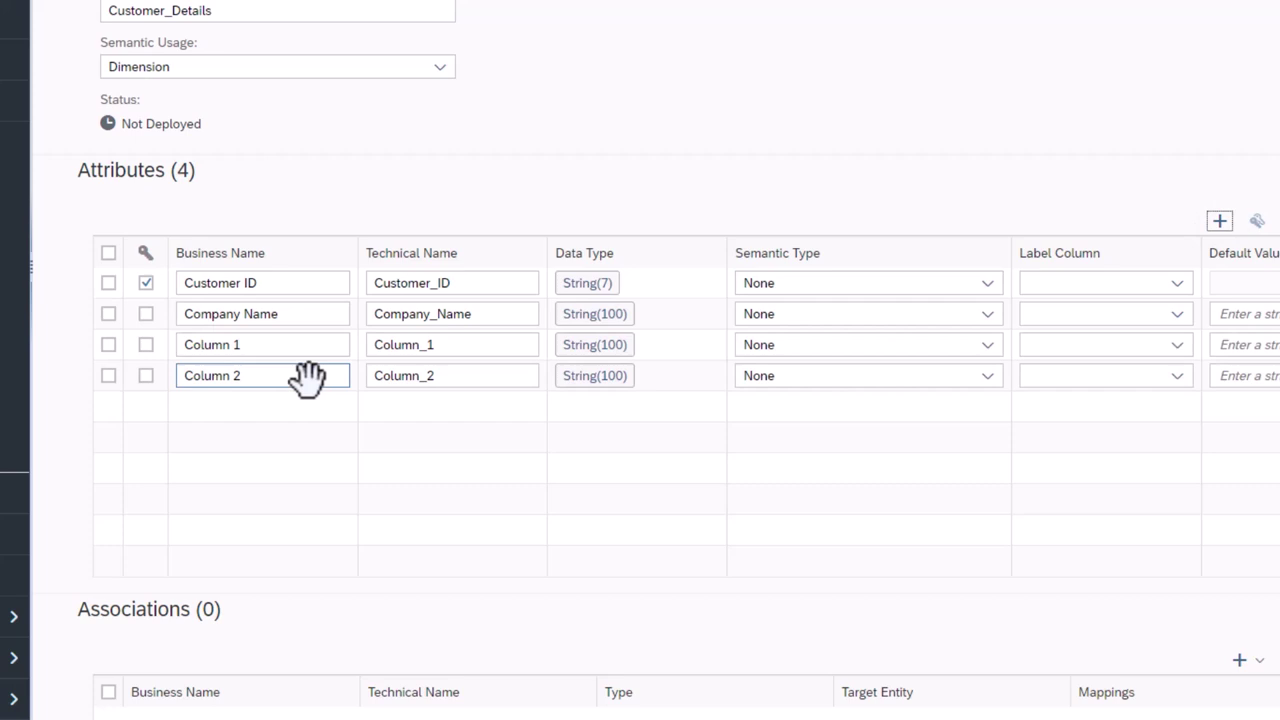
{"action": "left_click", "coordinate": [288, 344]}
{"action": "left_click_drag", "start_coordinate": [288, 344], "coordinate": [103, 333]}
{"action": "type", "text": "City I"}
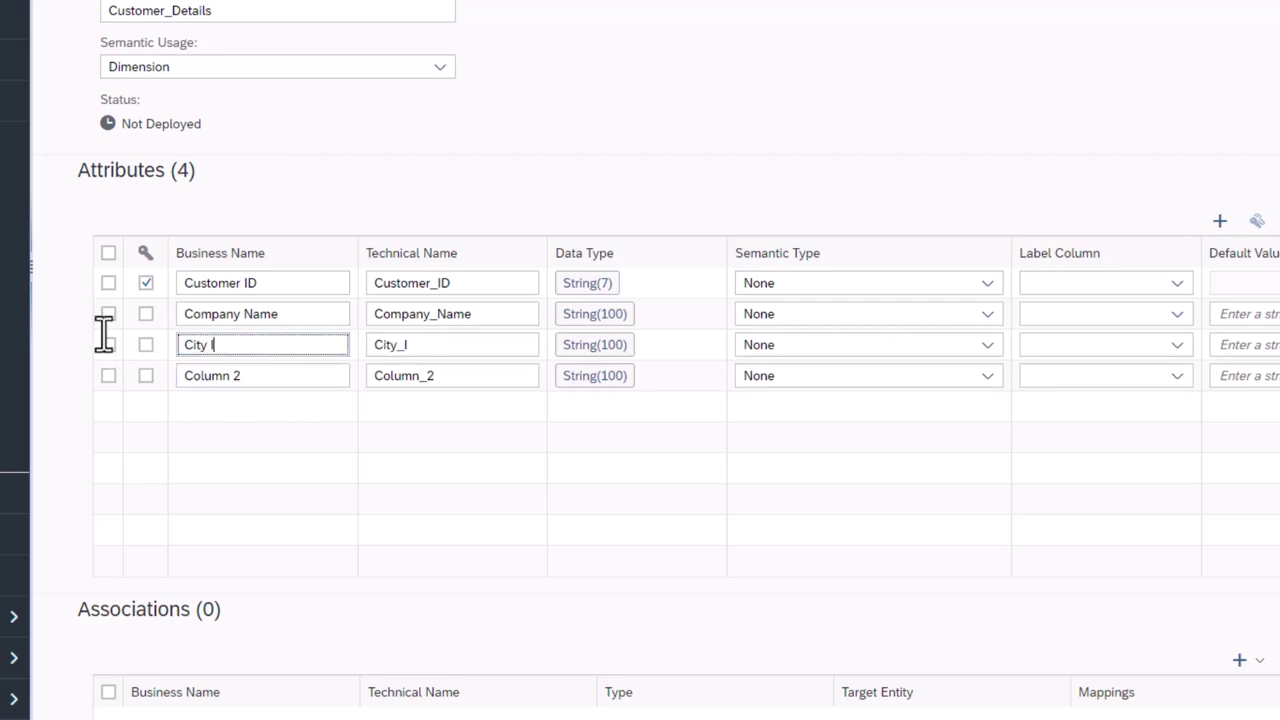
{"action": "type", "text": "D"}
{"action": "left_click_drag", "start_coordinate": [277, 375], "coordinate": [57, 343]}
{"action": "type", "text": "C"}
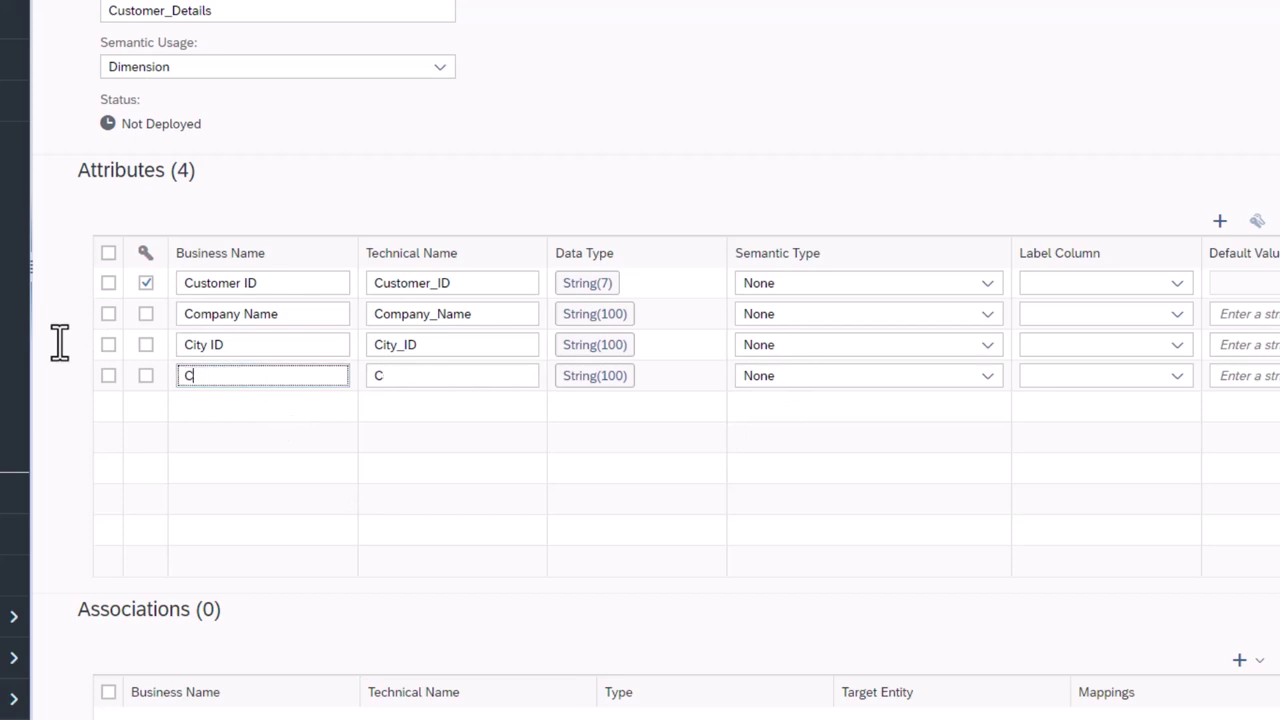
{"action": "type", "text": "ity Name"}
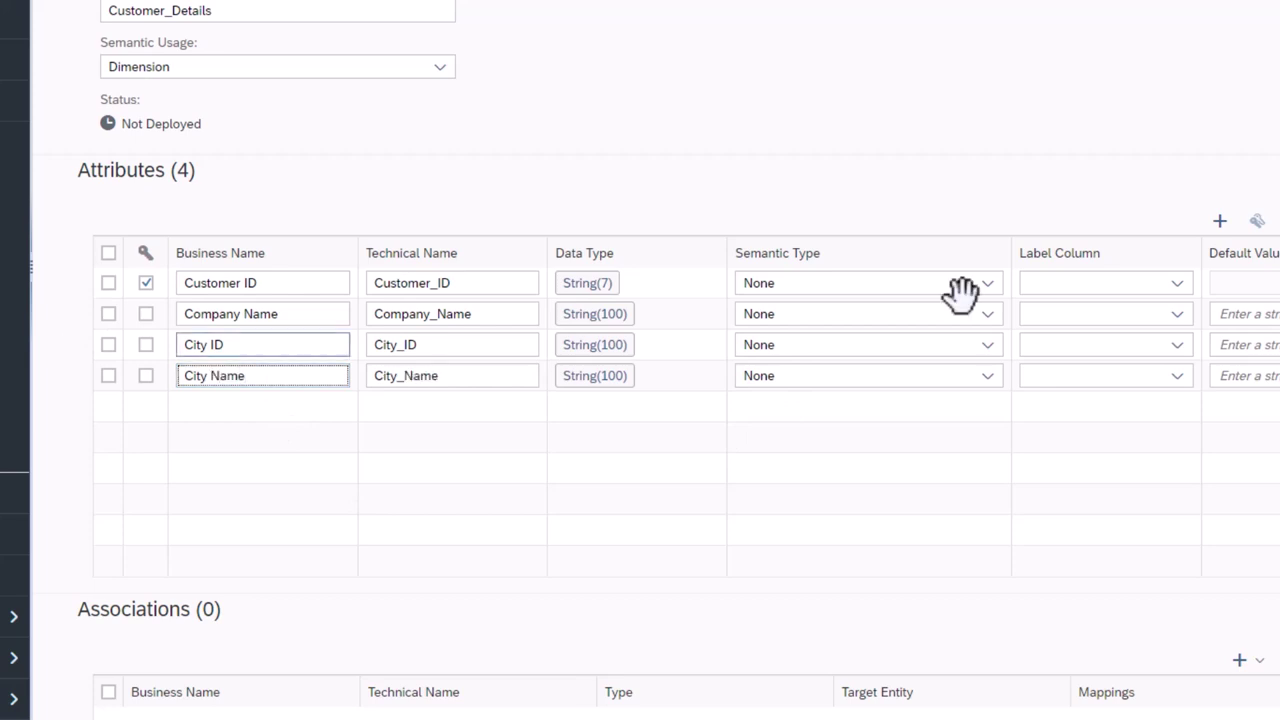
{"action": "left_click", "coordinate": [1146, 236]}
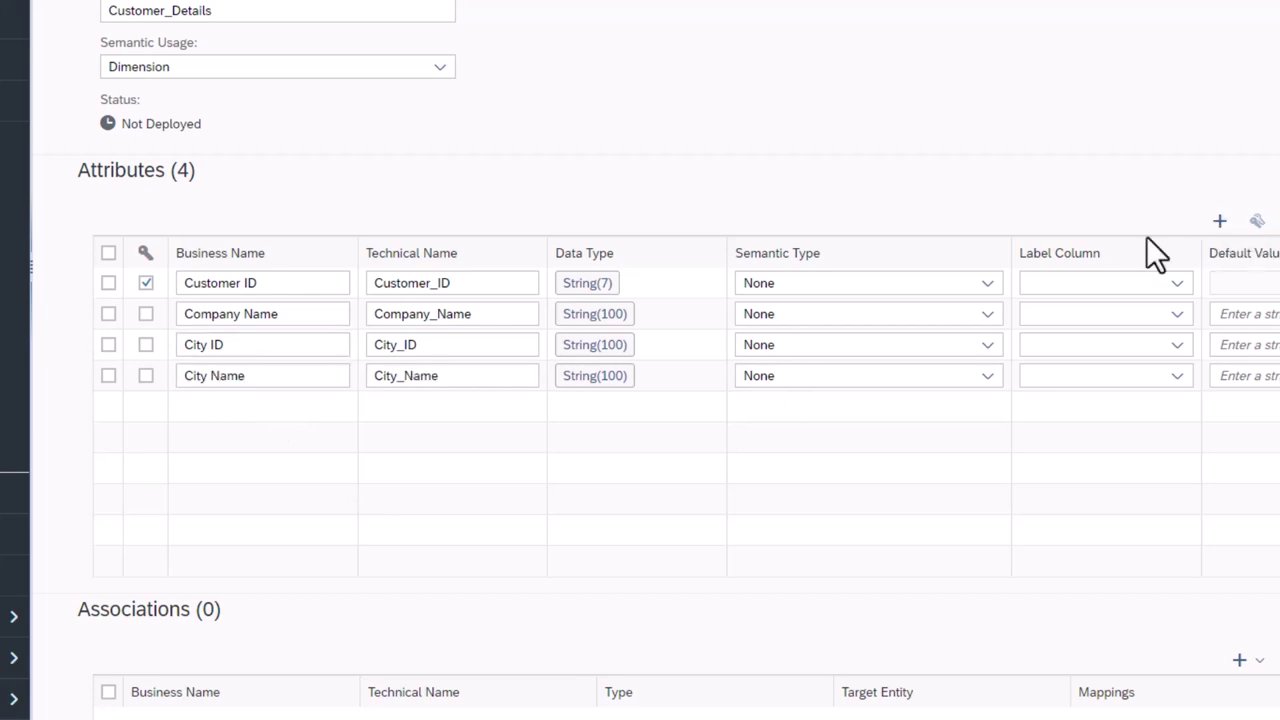
Add a State ID attribute with String length 2.
{"action": "left_click", "coordinate": [1219, 221]}
{"action": "left_click_drag", "start_coordinate": [289, 408], "coordinate": [115, 408]}
{"action": "type", "text": "State"}
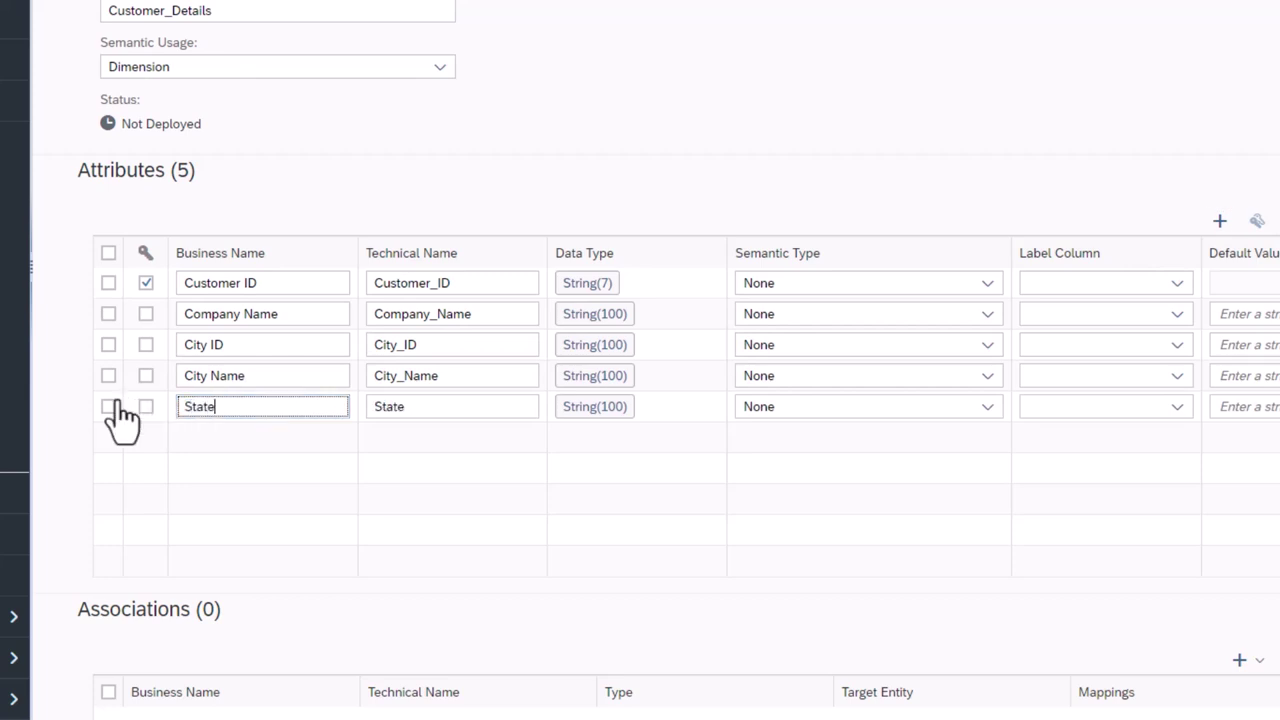
{"action": "type", "text": " ID"}
{"action": "left_click", "coordinate": [590, 408]}
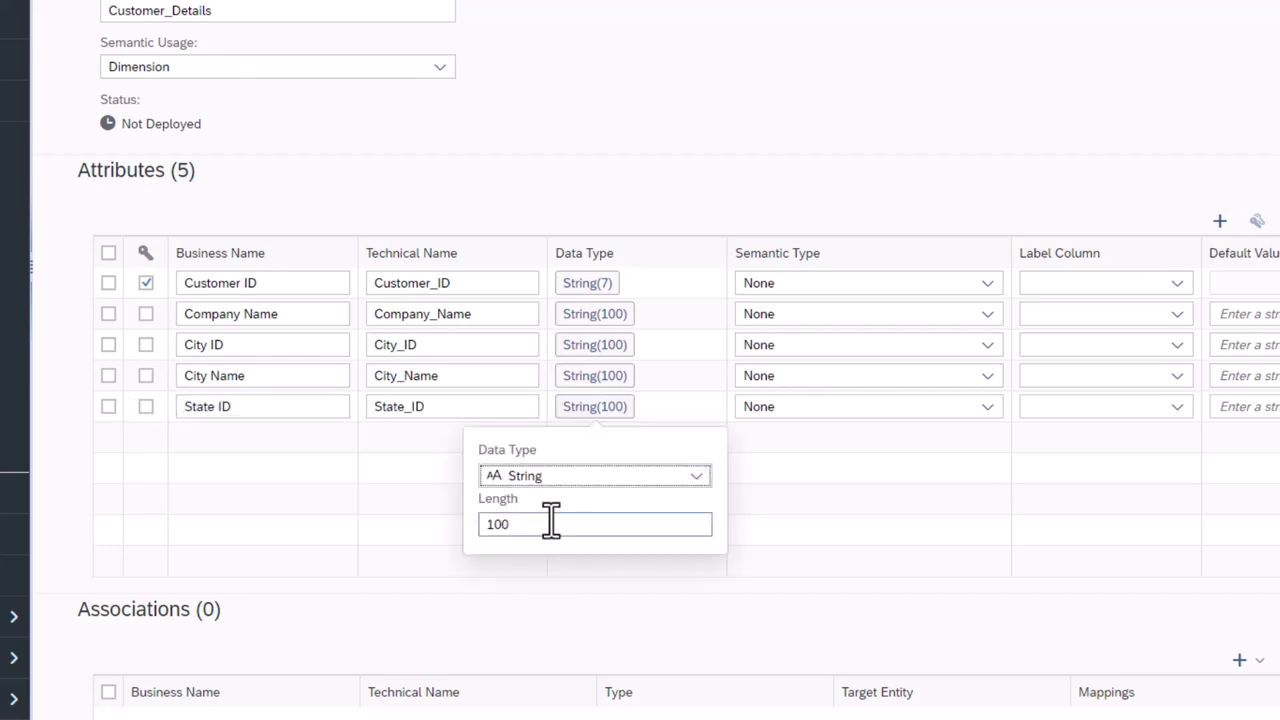
{"action": "type", "text": "2"}
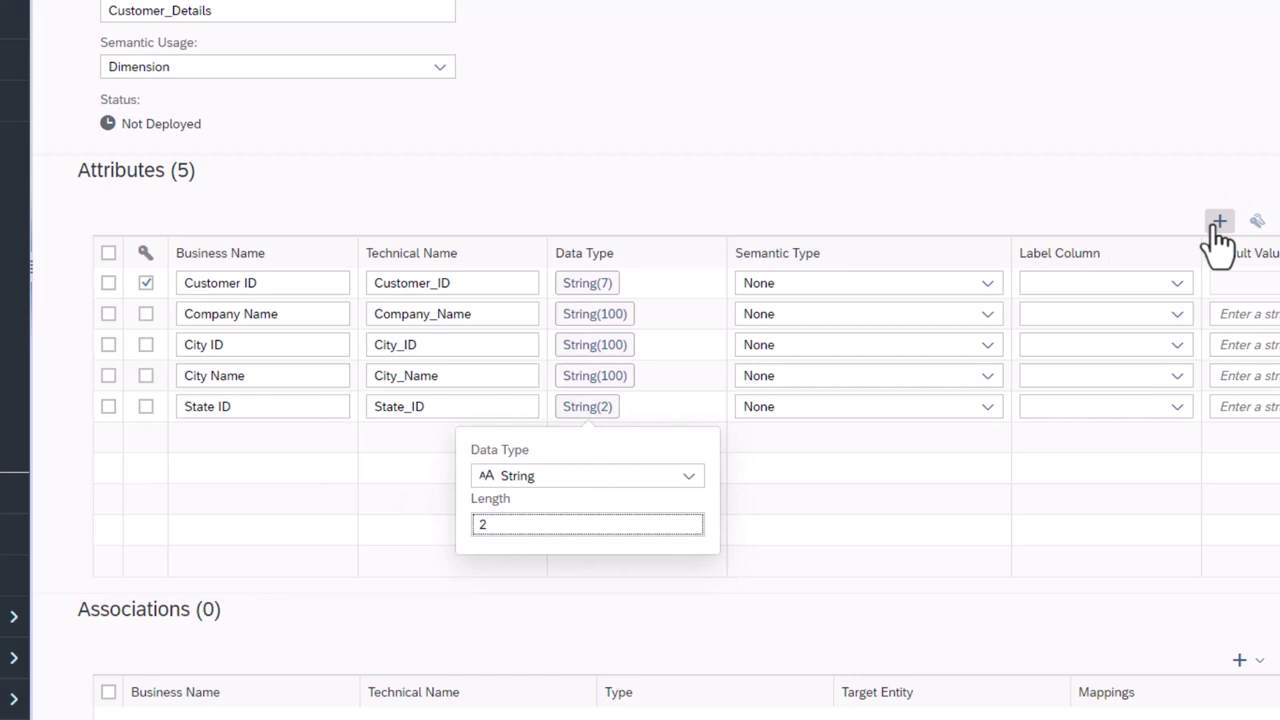
{"action": "left_click", "coordinate": [1218, 232]}
Add attributes State Name and Country.
{"action": "left_click", "coordinate": [1218, 232]}
{"action": "left_click", "coordinate": [180, 437]}
{"action": "type", "text": "Sta"}
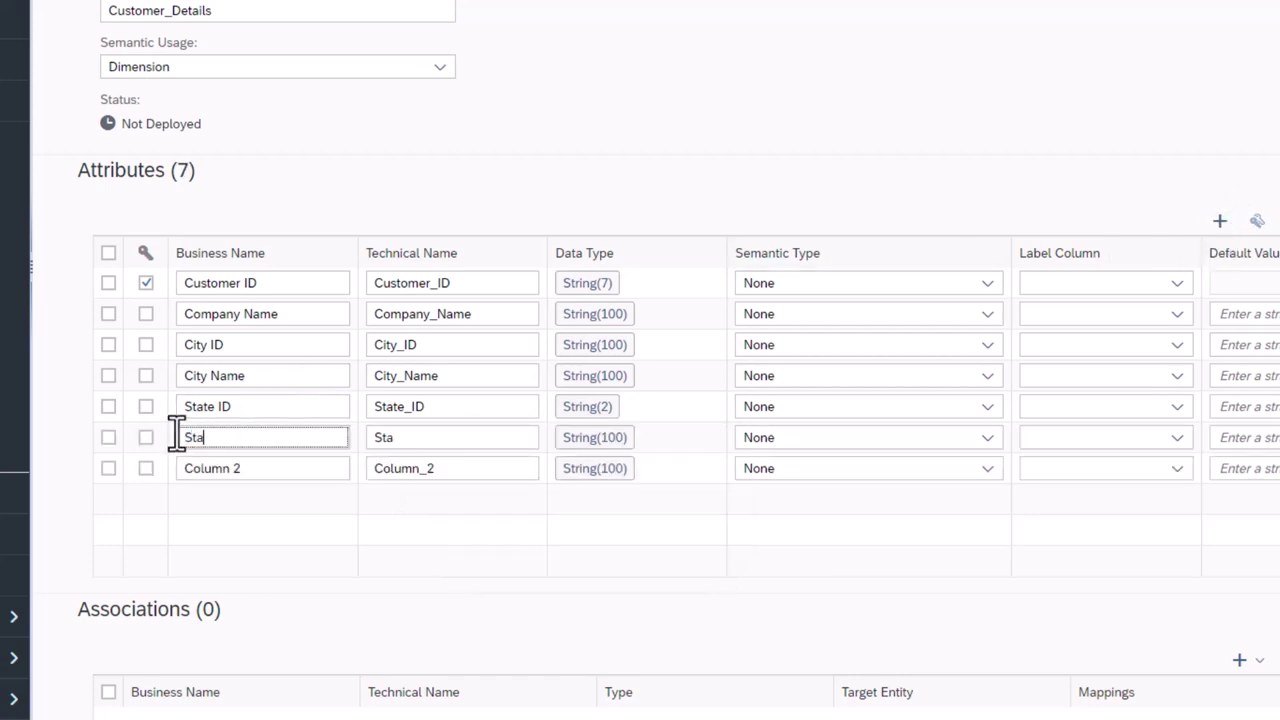
{"action": "type", "text": "te Name"}
{"action": "left_click", "coordinate": [180, 468]}
{"action": "type", "text": "Co"}
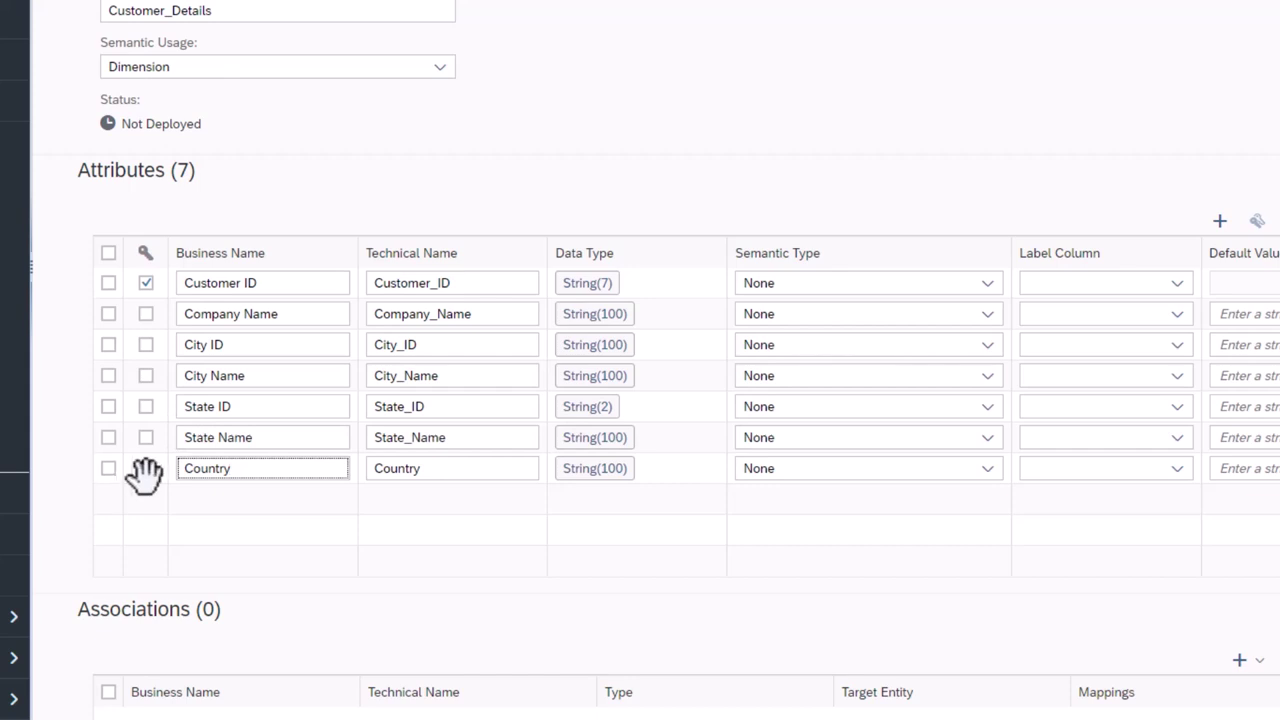
{"action": "left_click", "coordinate": [60, 452]}
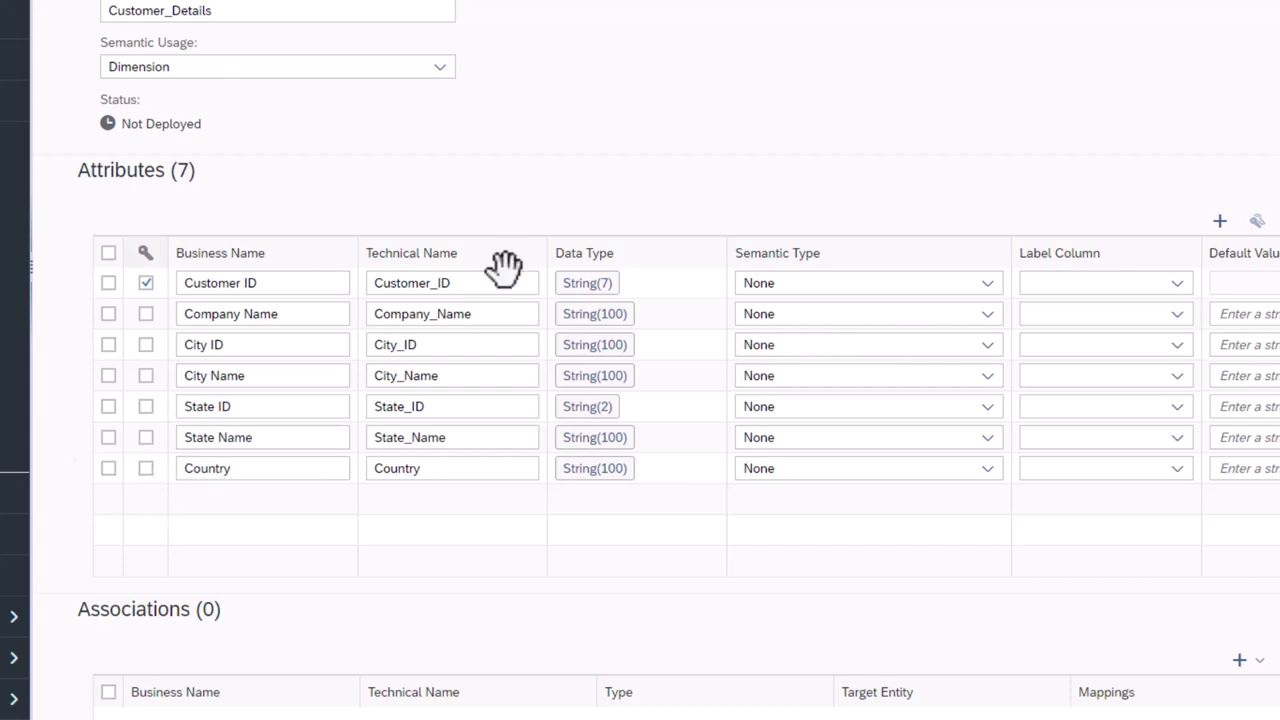
Add the final two attributes, Latitude and Longitude.
{"action": "left_click", "coordinate": [1218, 222]}
{"action": "left_click", "coordinate": [1218, 222]}
{"action": "type", "text": "Lat"}
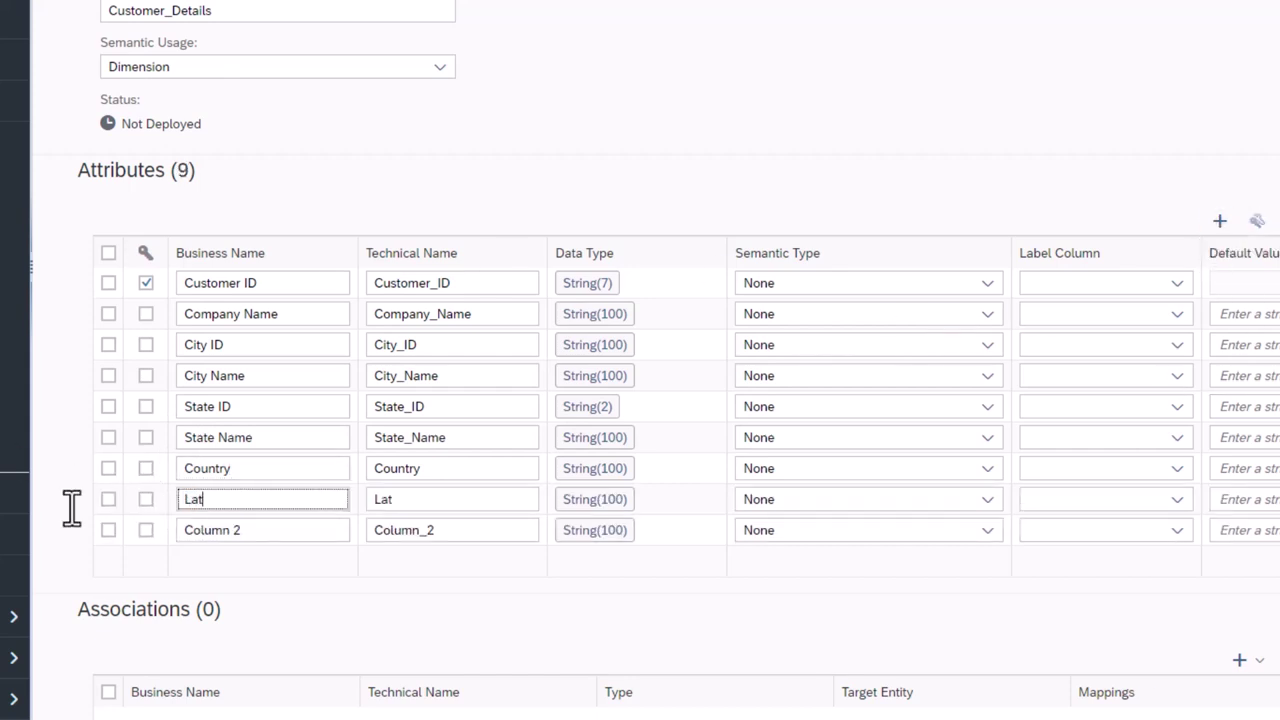
{"action": "type", "text": "itude"}
{"action": "key", "text": "Tab"}
{"action": "type", "text": "Long"}
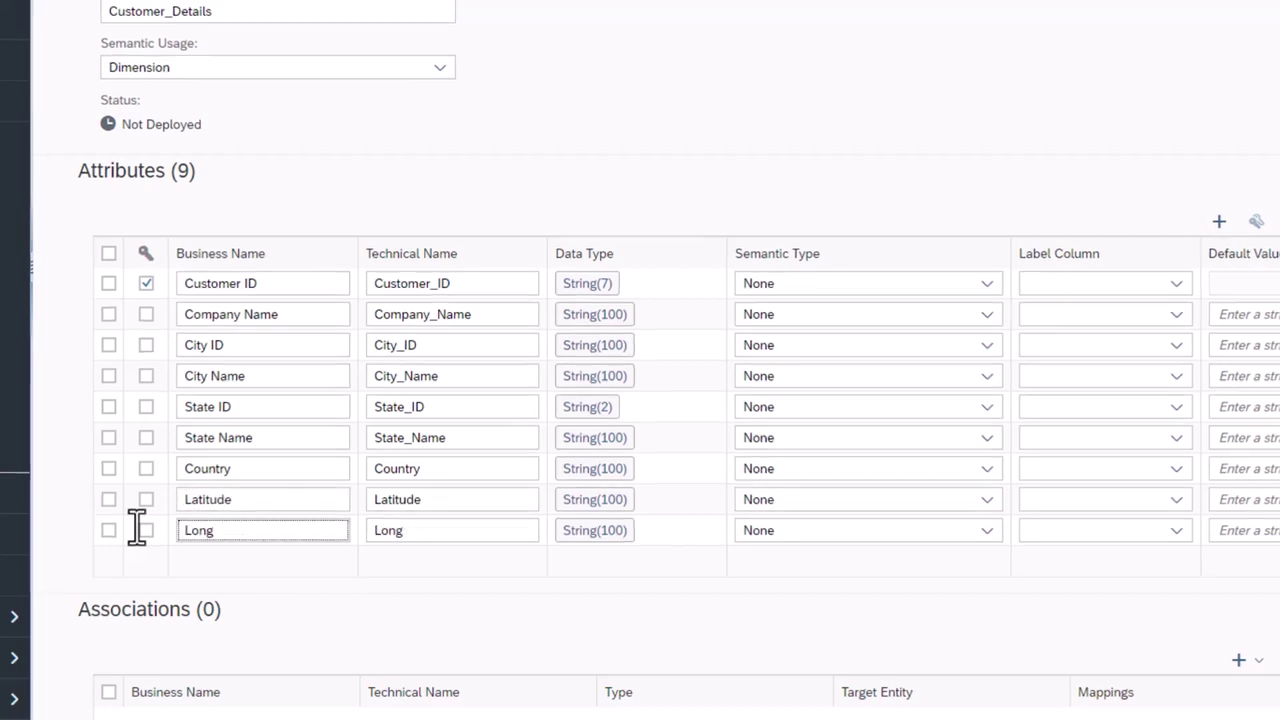
{"action": "type", "text": "i"}
{"action": "type", "text": "tude"}
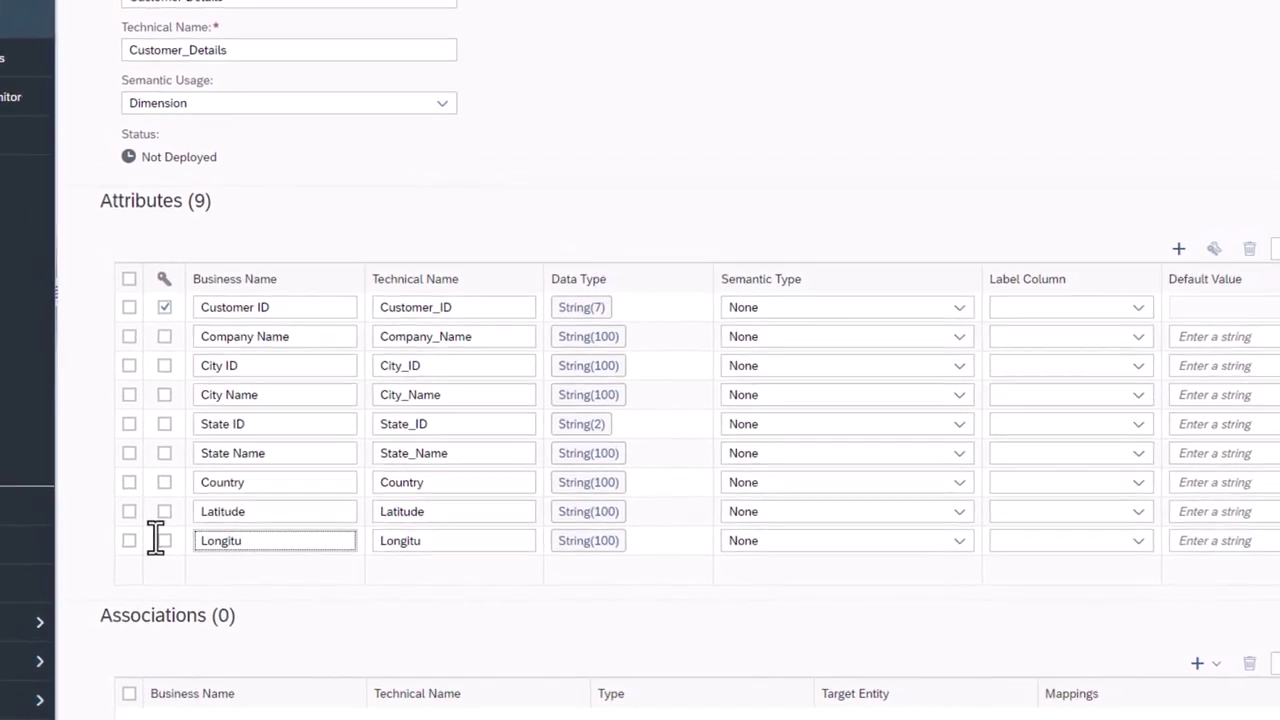
Change the Latitude and Longitude data types from String(100) to DecimalFloat.
{"action": "left_click", "coordinate": [583, 551]}
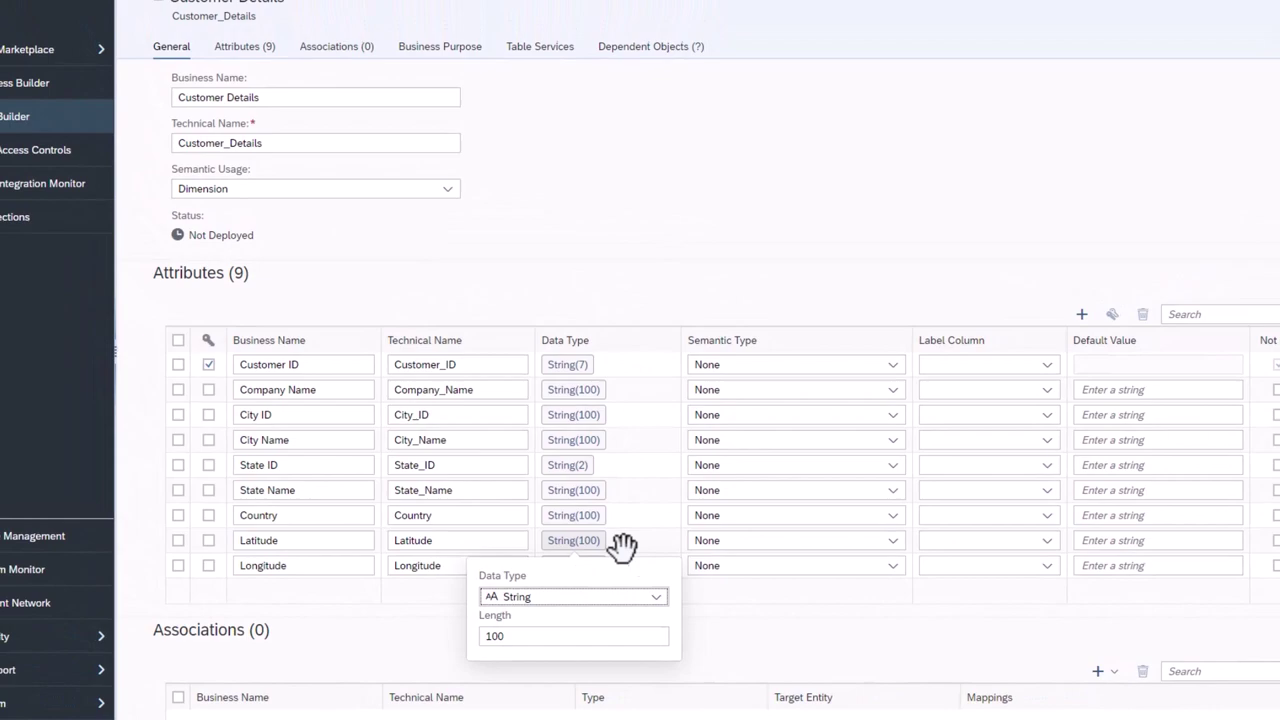
{"action": "left_click", "coordinate": [672, 584]}
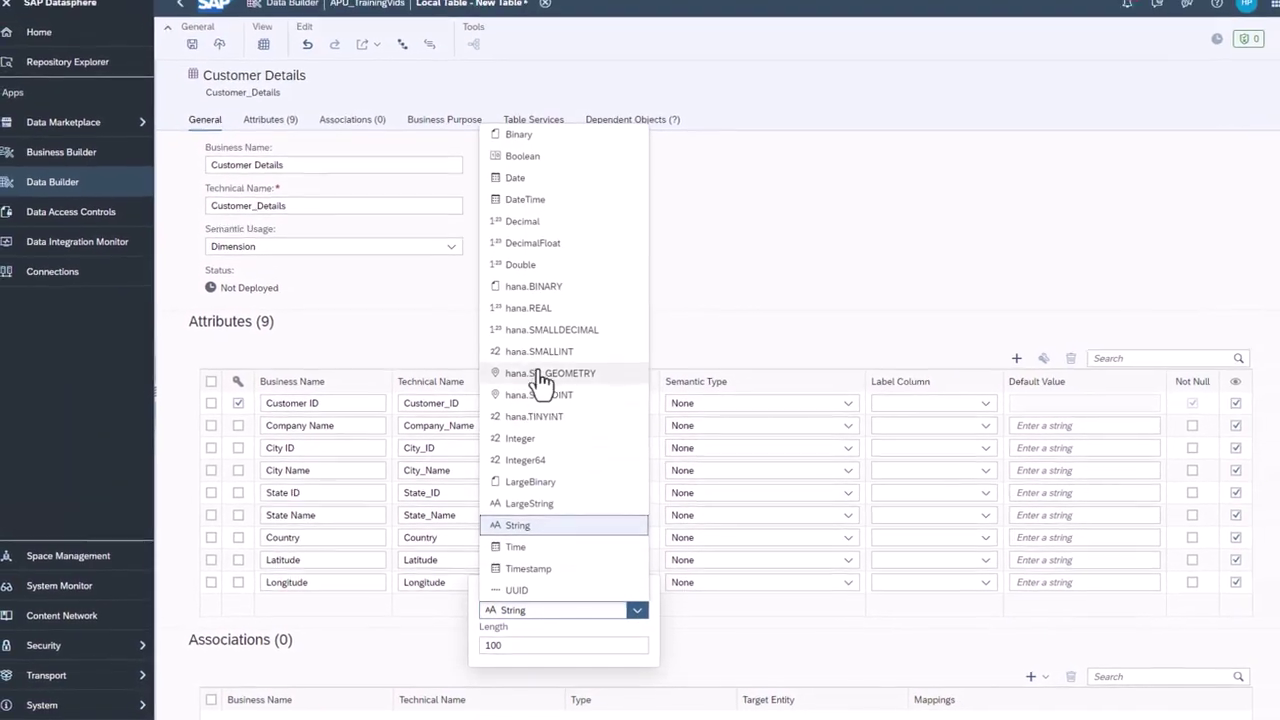
{"action": "left_click", "coordinate": [548, 252]}
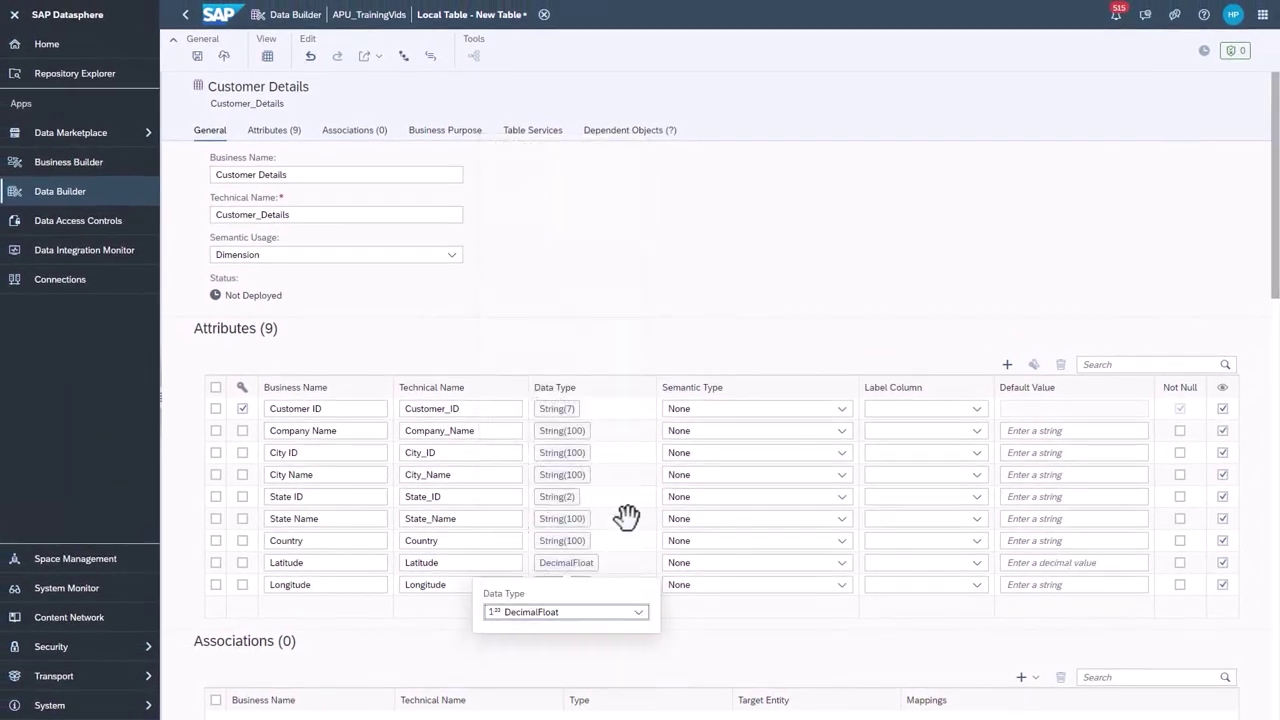
{"action": "left_click", "coordinate": [738, 661]}
{"action": "left_click", "coordinate": [566, 588]}
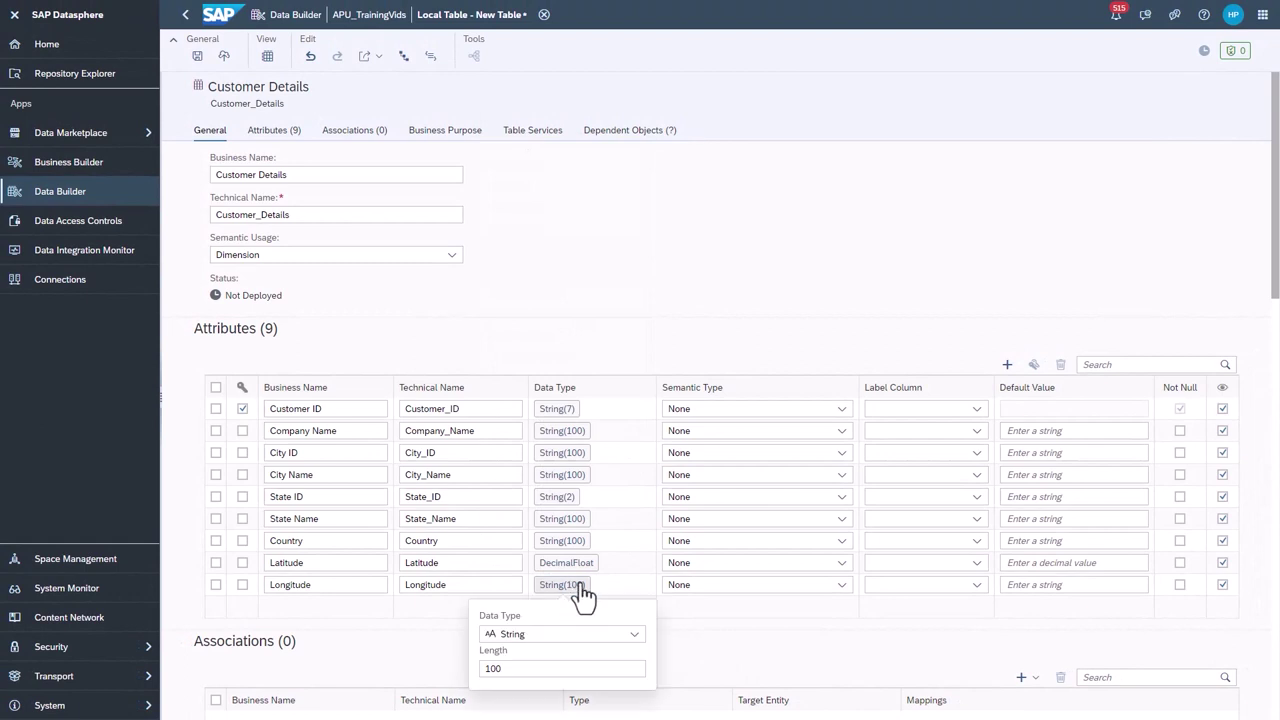
{"action": "left_click", "coordinate": [634, 634]}
{"action": "left_click", "coordinate": [548, 273]}
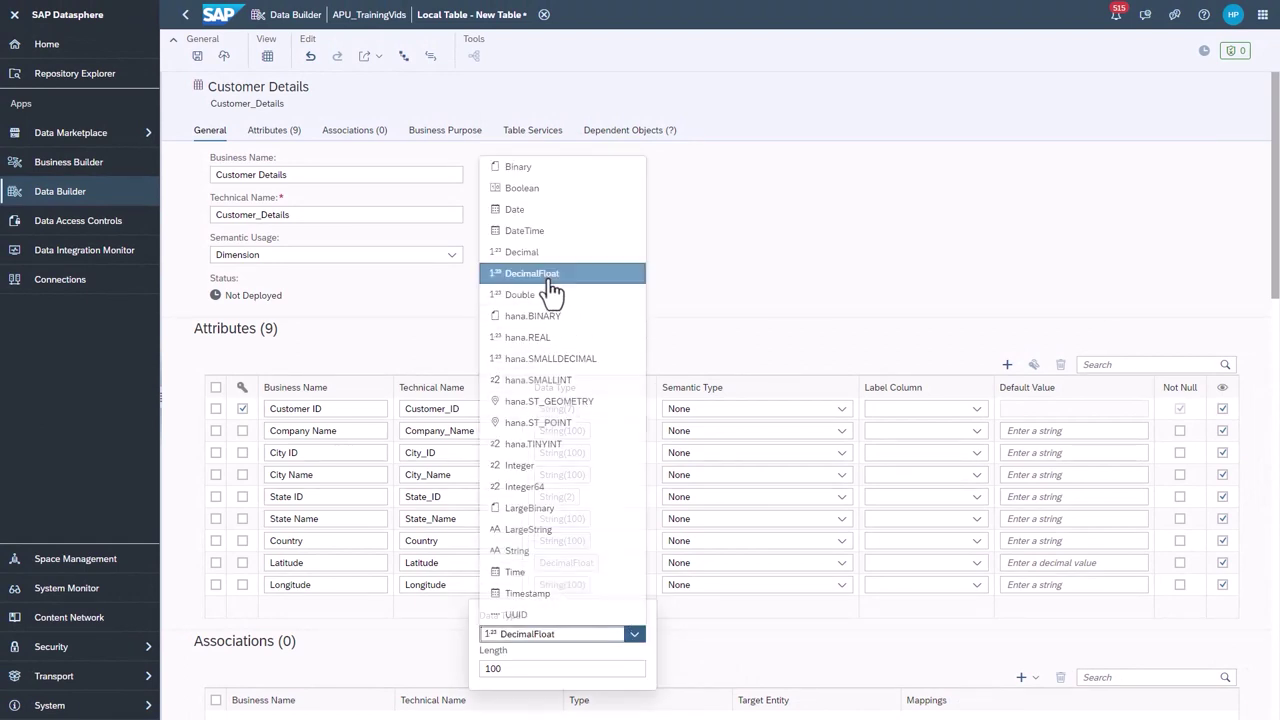
{"action": "left_click", "coordinate": [733, 677]}
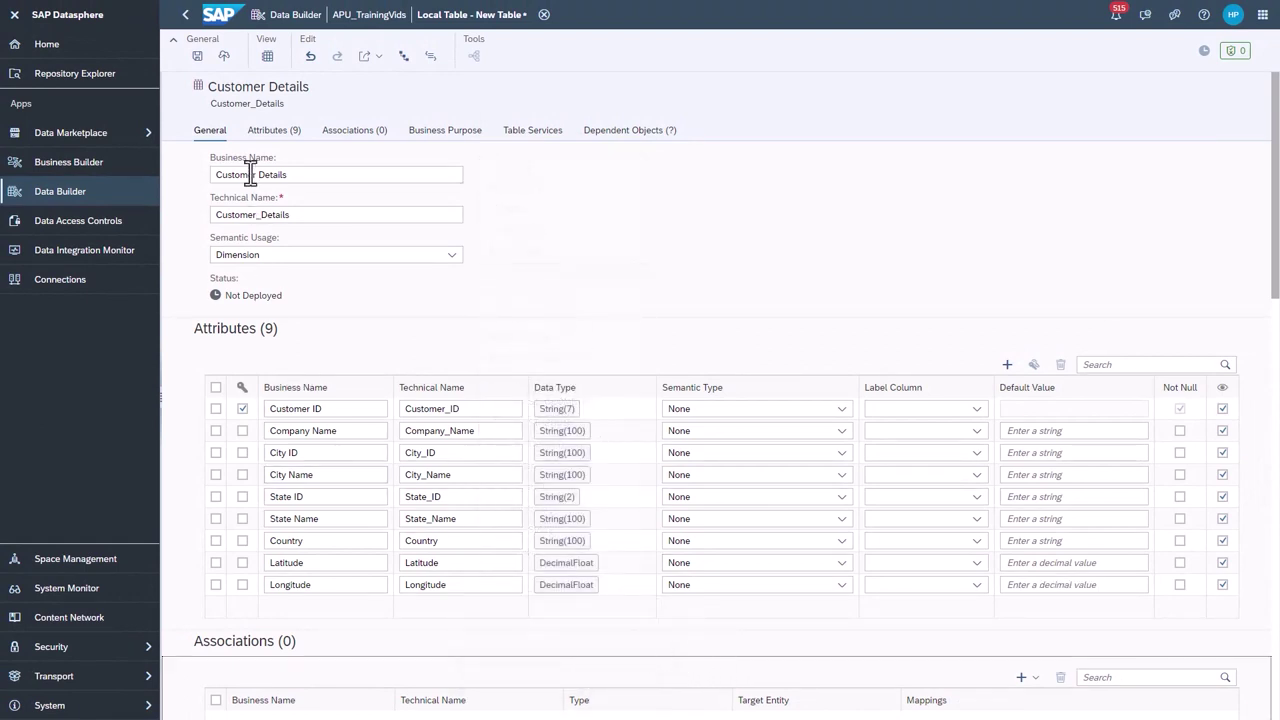
Save the table as Customer Details with technical name Customer_Details.
{"action": "left_click", "coordinate": [198, 57]}
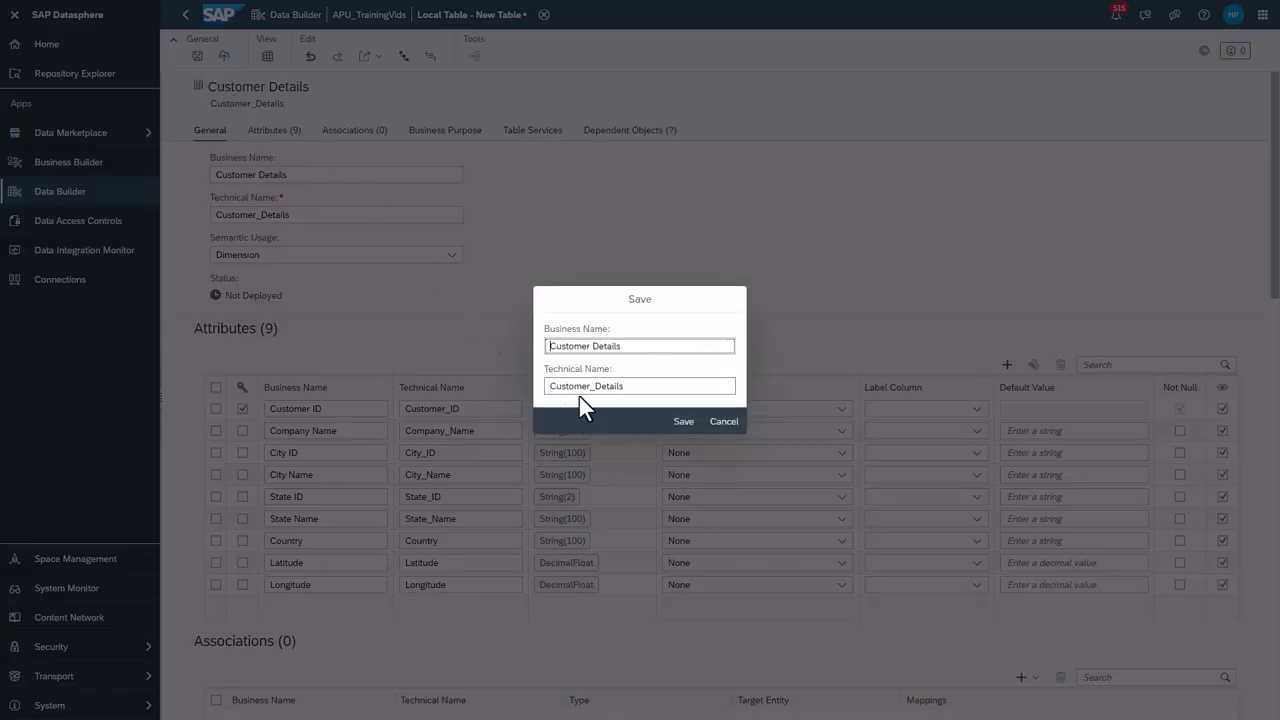
{"action": "left_click_drag", "start_coordinate": [667, 389], "coordinate": [533, 391]}
{"action": "left_click", "coordinate": [663, 388]}
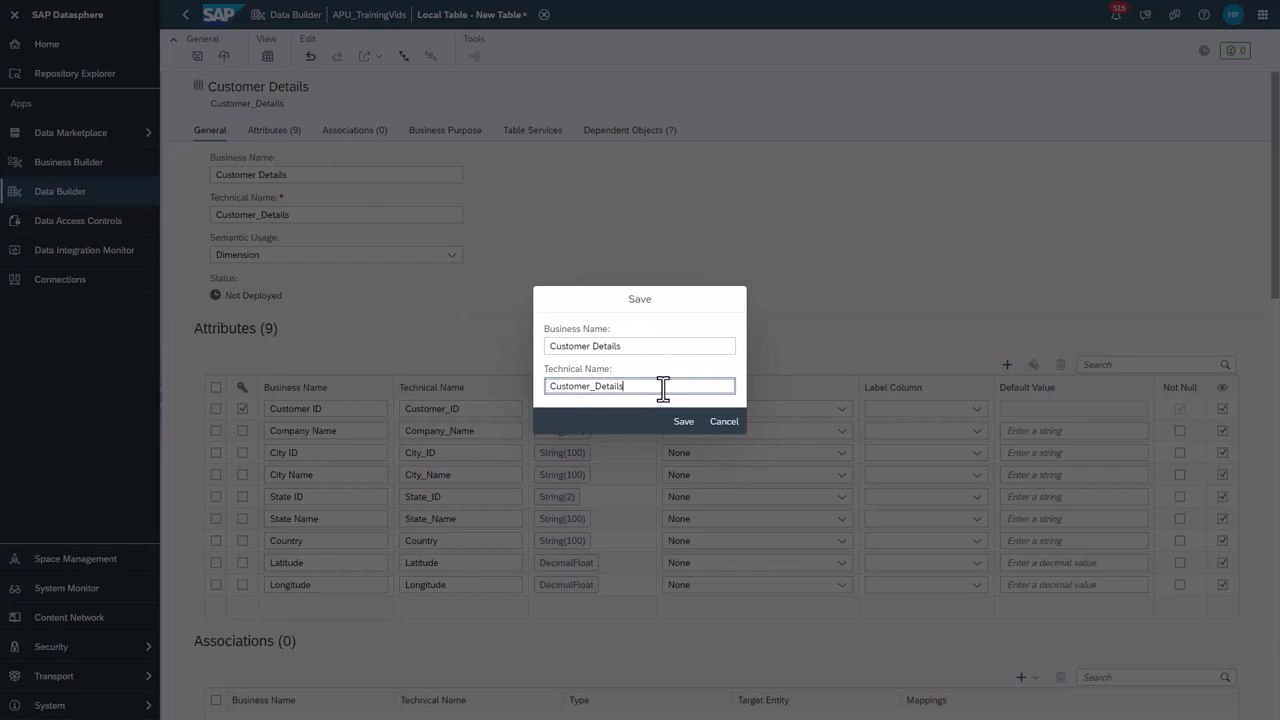
{"action": "left_click", "coordinate": [681, 422]}
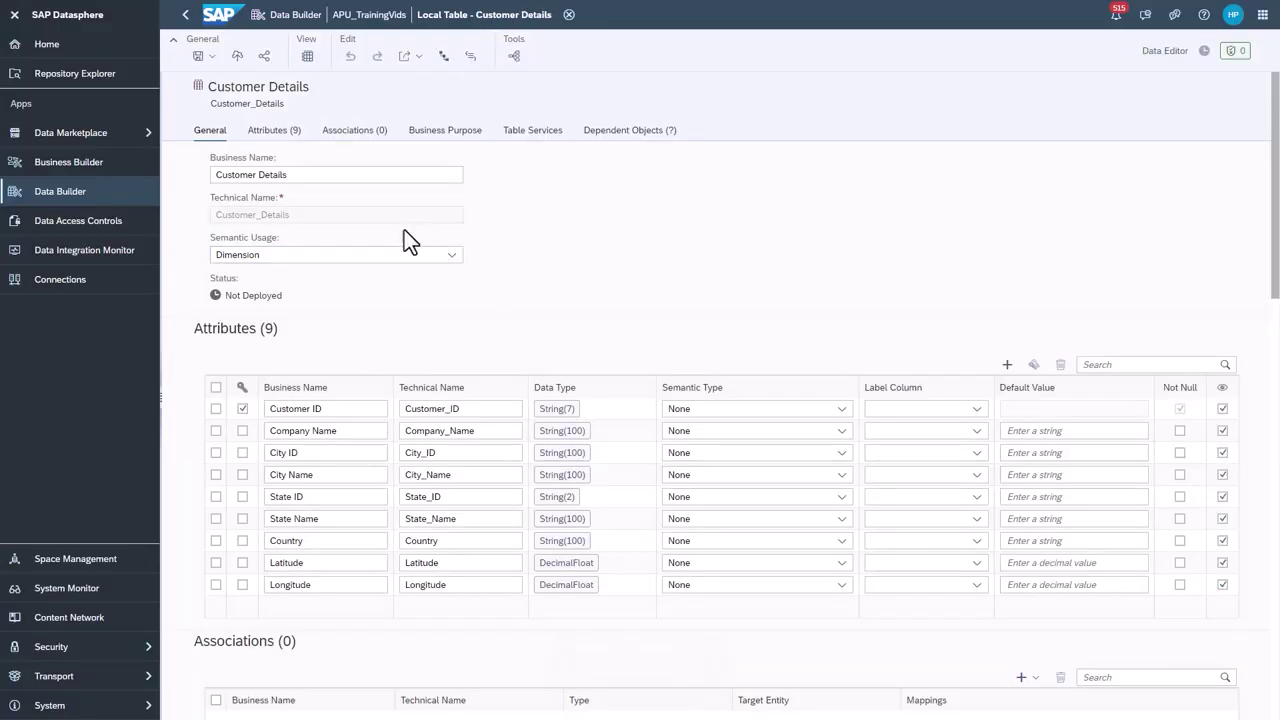
Deploy the Customer Details table and wait until its status shows Deployed.
{"action": "left_click", "coordinate": [238, 58]}
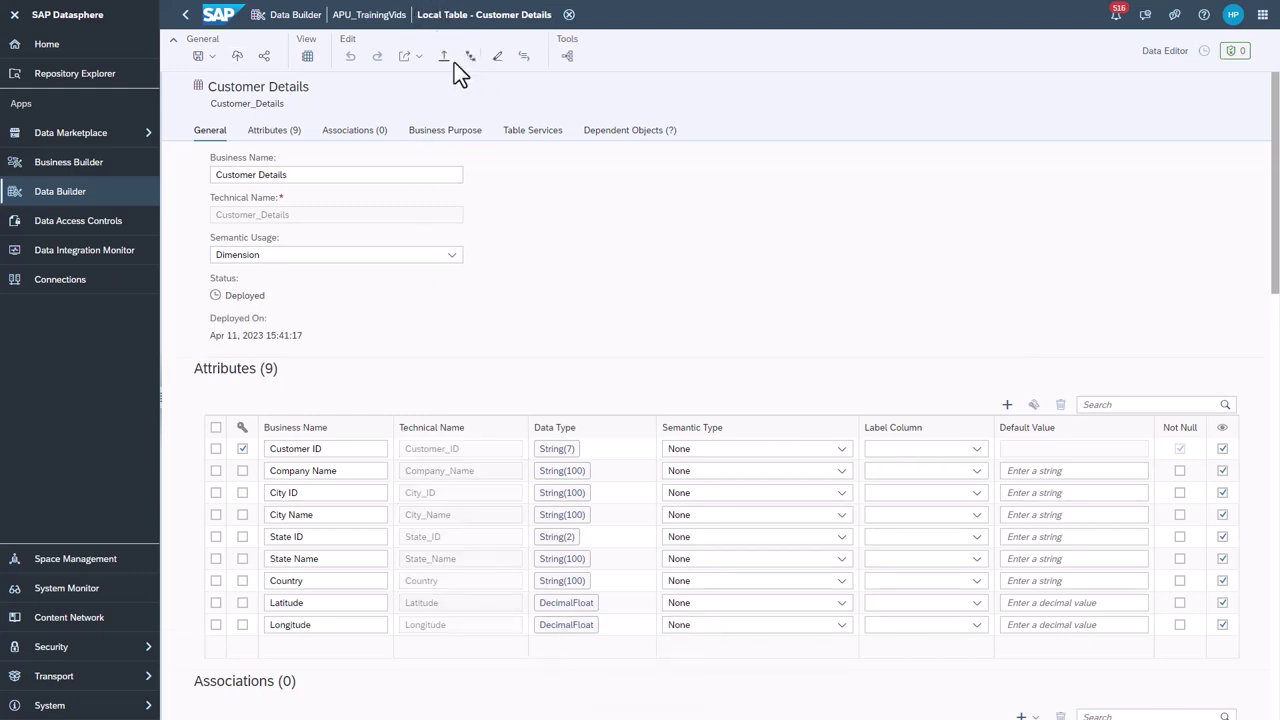
Choose SS Customers UTF-8.csv as the file to upload into Customer Details.
{"action": "left_click", "coordinate": [444, 58]}
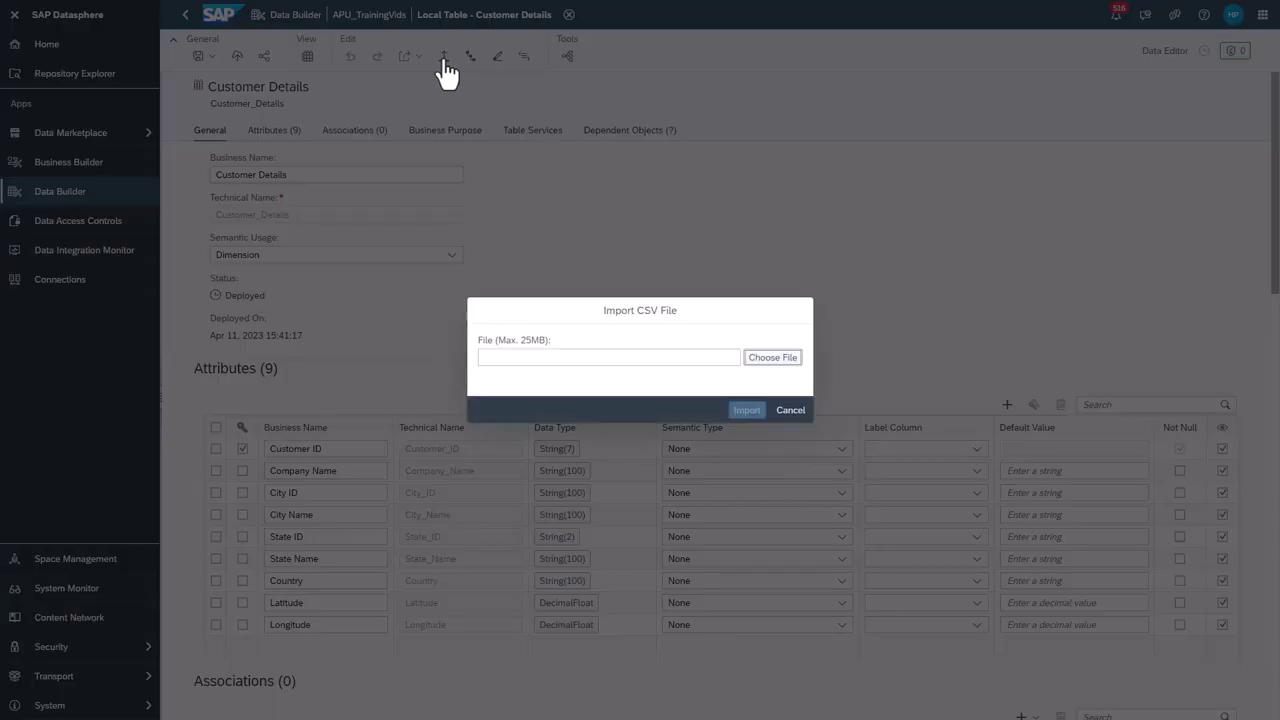
{"action": "left_click", "coordinate": [775, 362]}
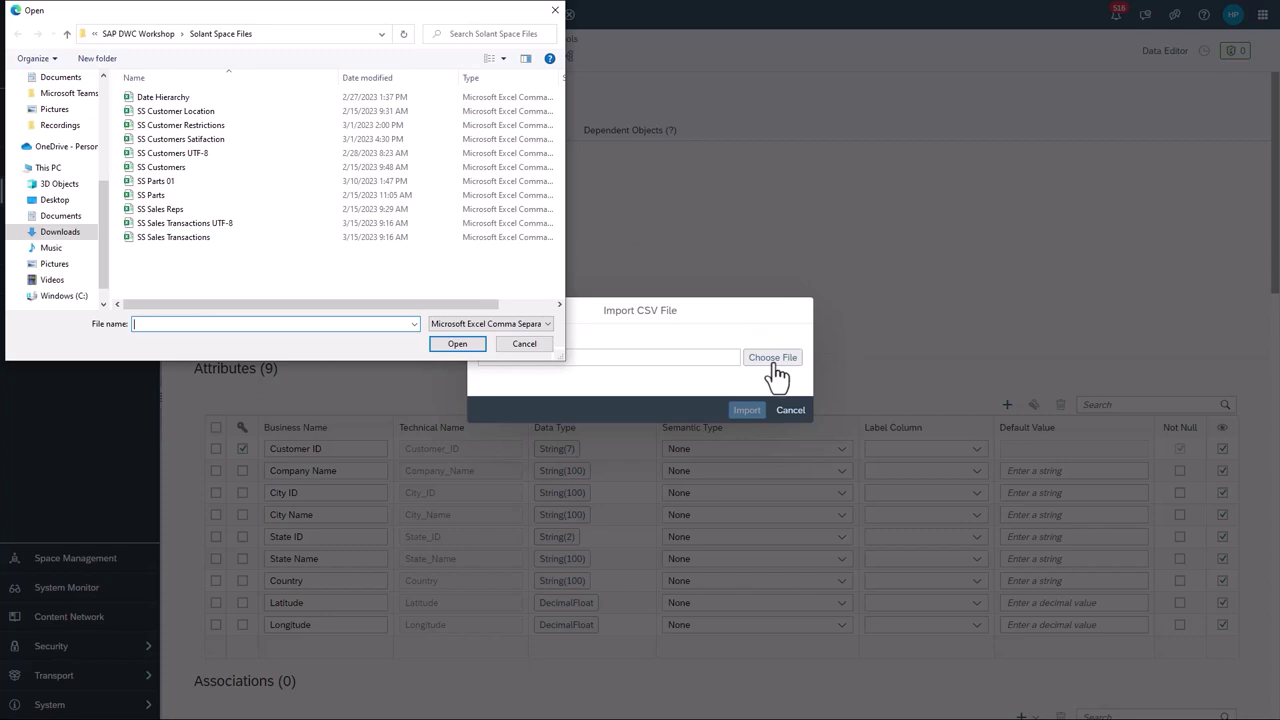
{"action": "double_click", "coordinate": [172, 152]}
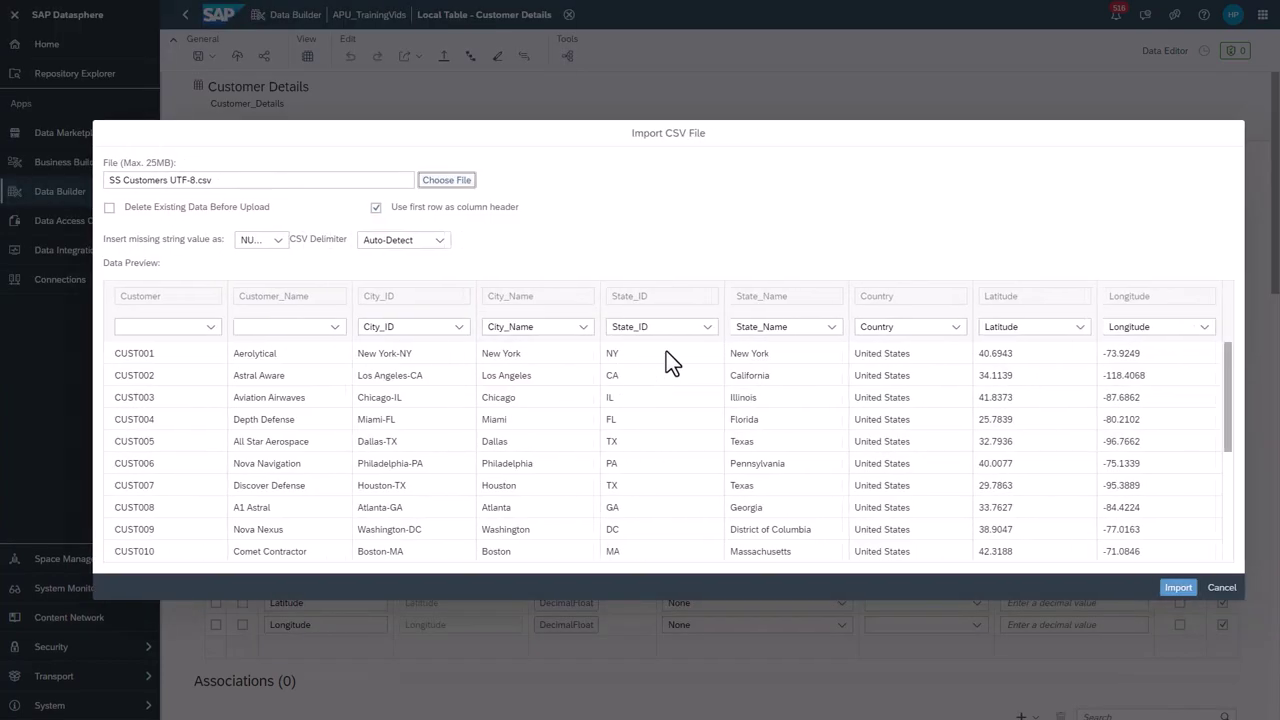
Map the first CSV column to Customer_ID and Customer_Name to Company_Name, then import the 220 rows.
{"action": "left_click", "coordinate": [182, 327]}
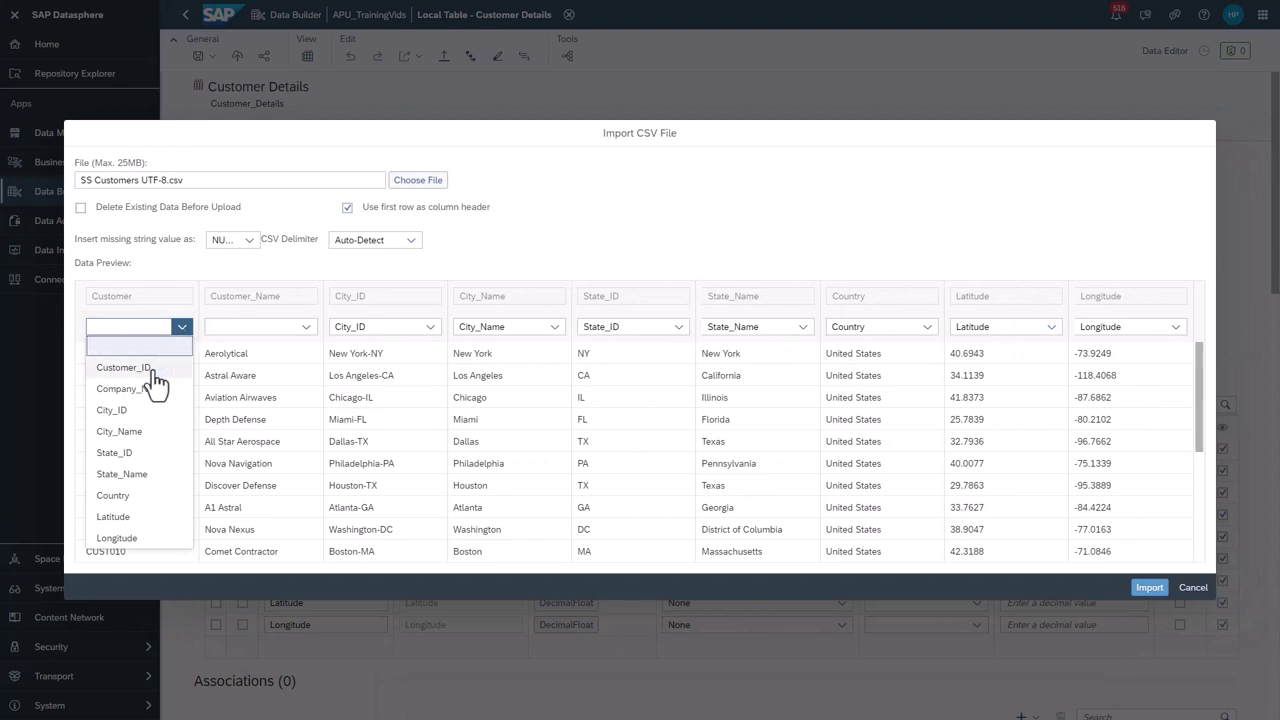
{"action": "left_click", "coordinate": [155, 368]}
{"action": "left_click", "coordinate": [306, 328]}
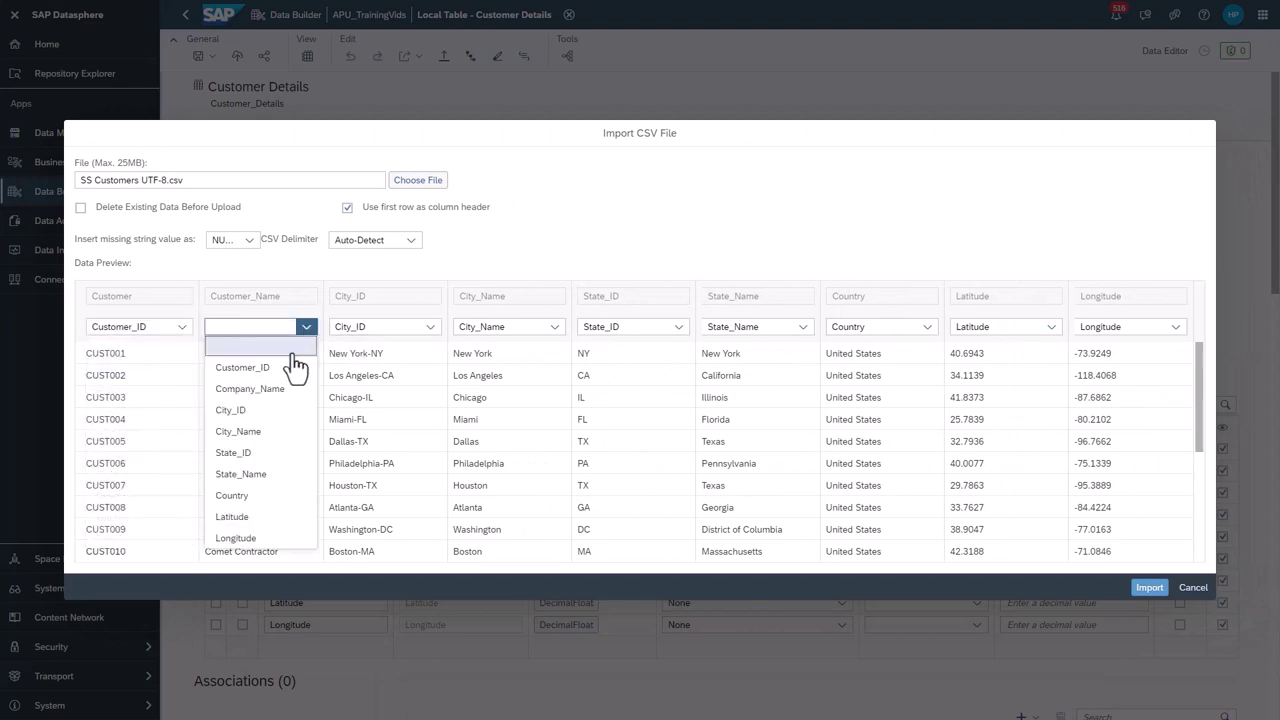
{"action": "left_click", "coordinate": [285, 388]}
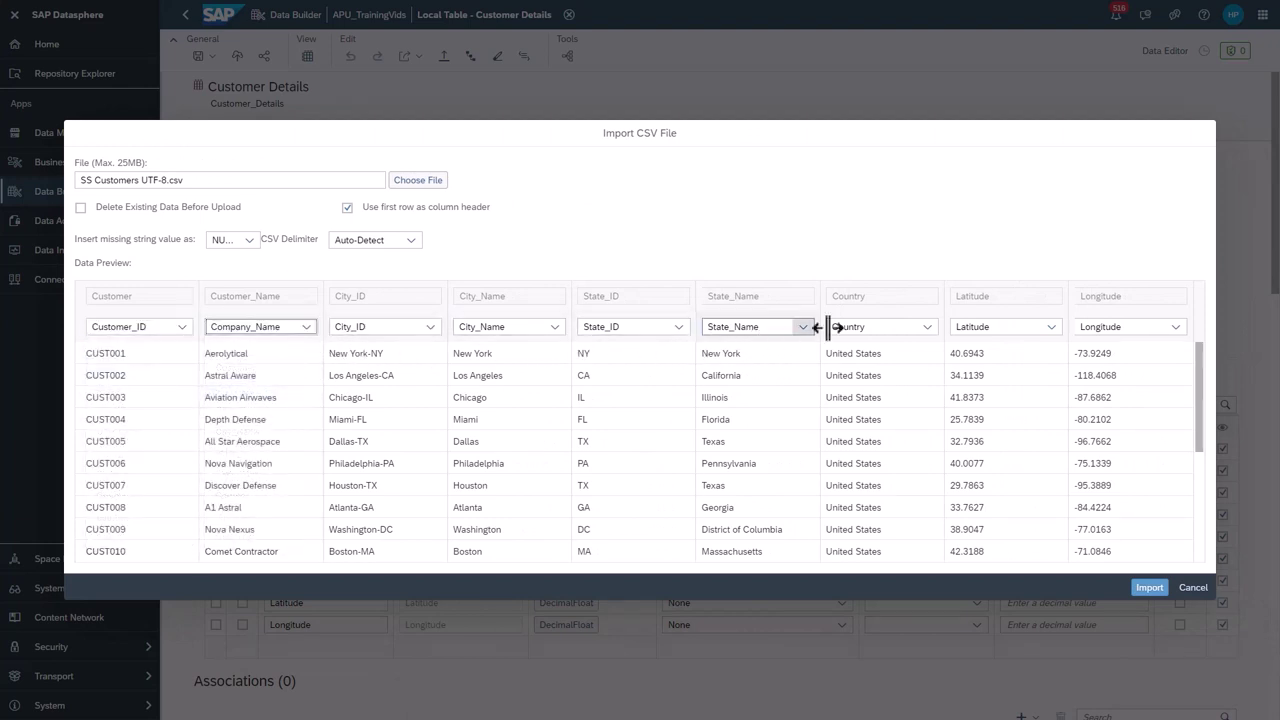
{"action": "left_click", "coordinate": [1146, 587]}
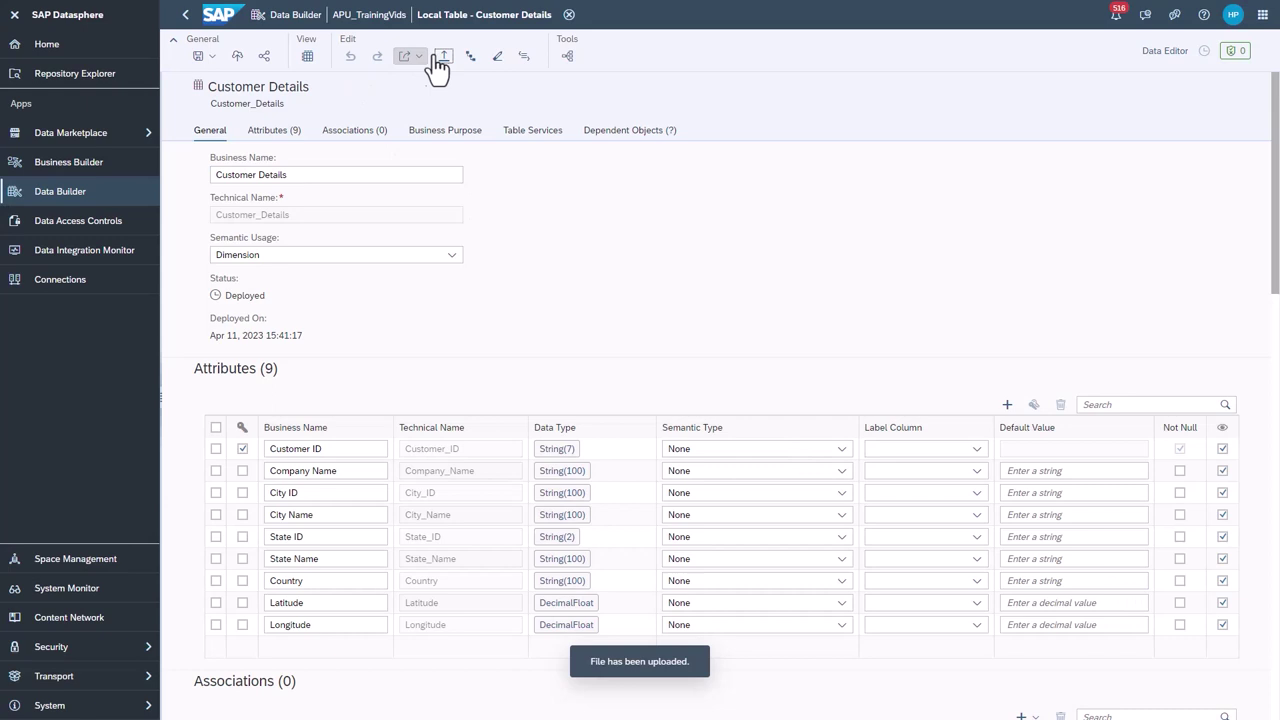
Preview the Customer Details data and scroll through the 220 loaded rows starting at CUST001.
{"action": "left_click", "coordinate": [305, 58]}
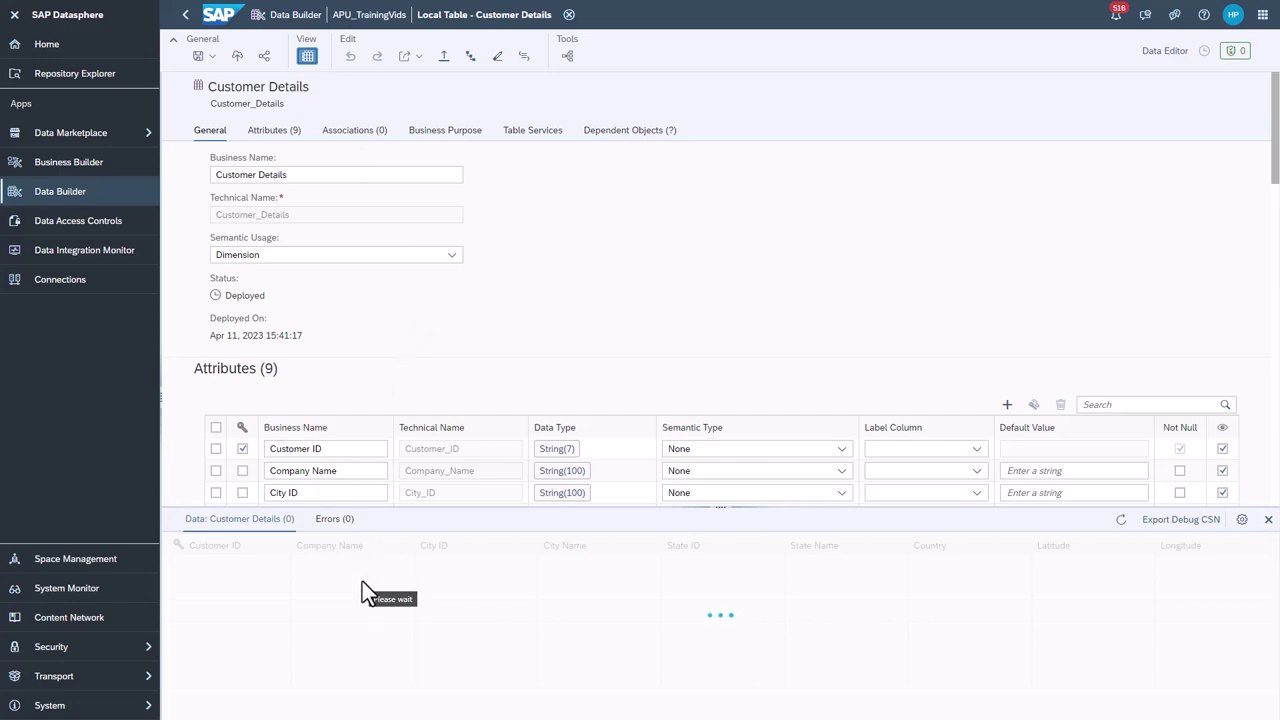
{"action": "scroll", "coordinate": [362, 581], "scroll_direction": "down", "scroll_amount": 2}
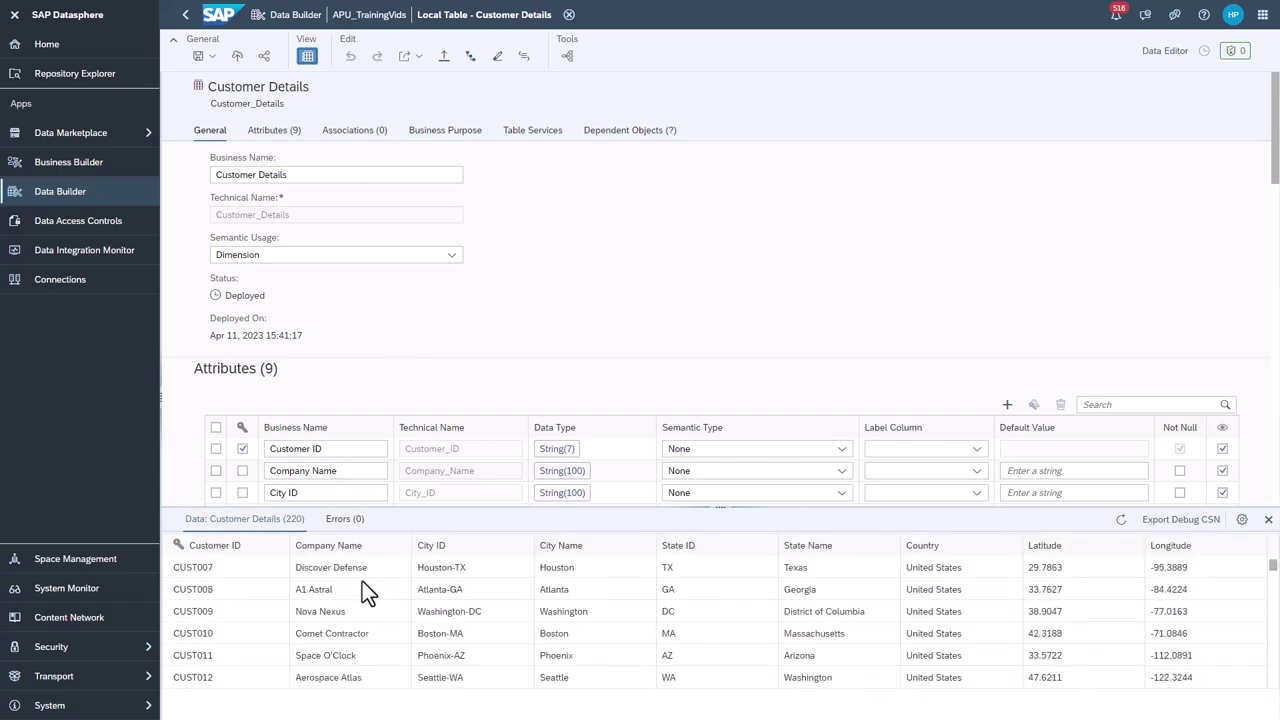
{"action": "scroll", "coordinate": [362, 581], "scroll_direction": "down", "scroll_amount": 3}
{"action": "scroll", "coordinate": [361, 581], "scroll_direction": "down", "scroll_amount": 3}
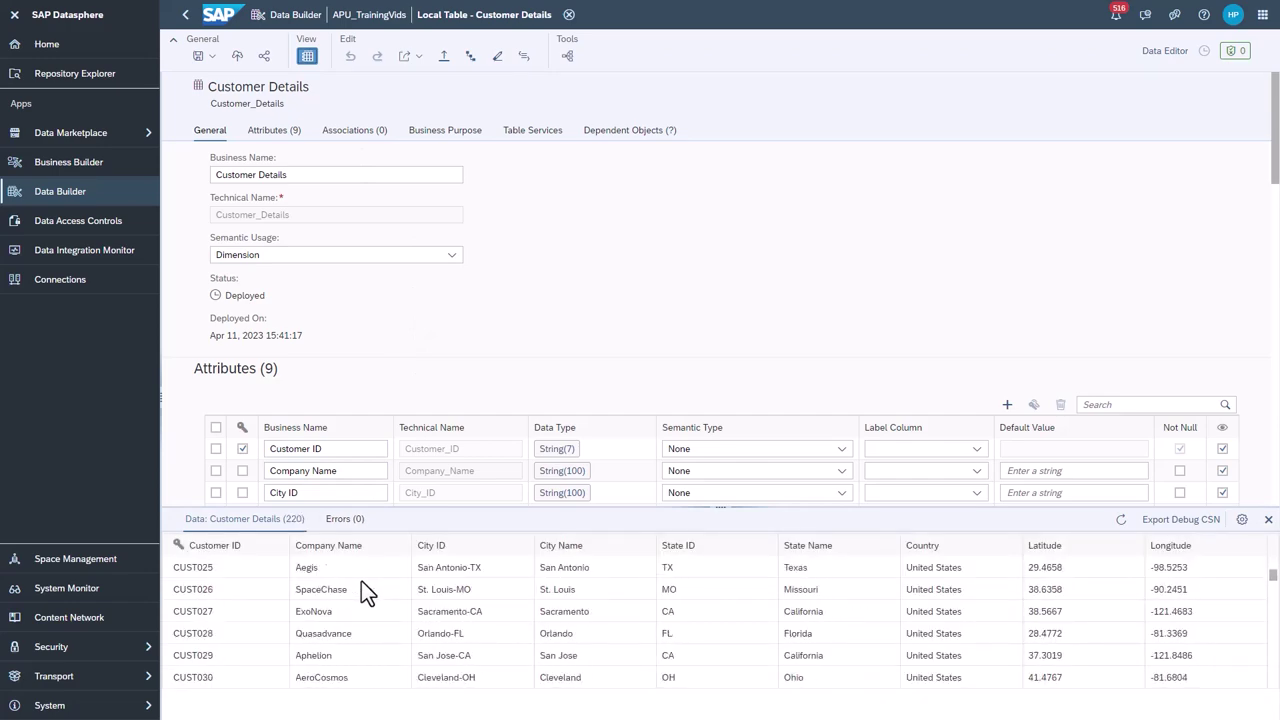
{"action": "scroll", "coordinate": [361, 581], "scroll_direction": "up", "scroll_amount": 8}
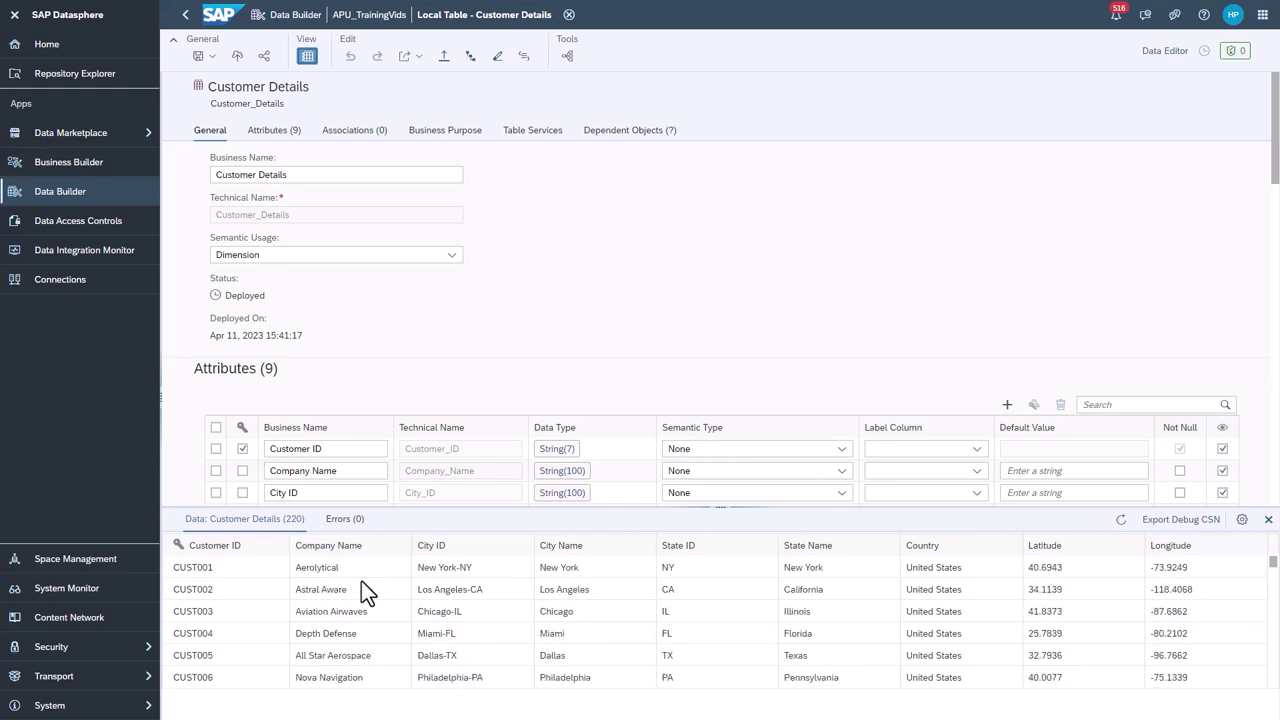
Return to Data Builder, enter the APU_TrainingVids space, and select the Customer Details table.
{"action": "left_click", "coordinate": [95, 196]}
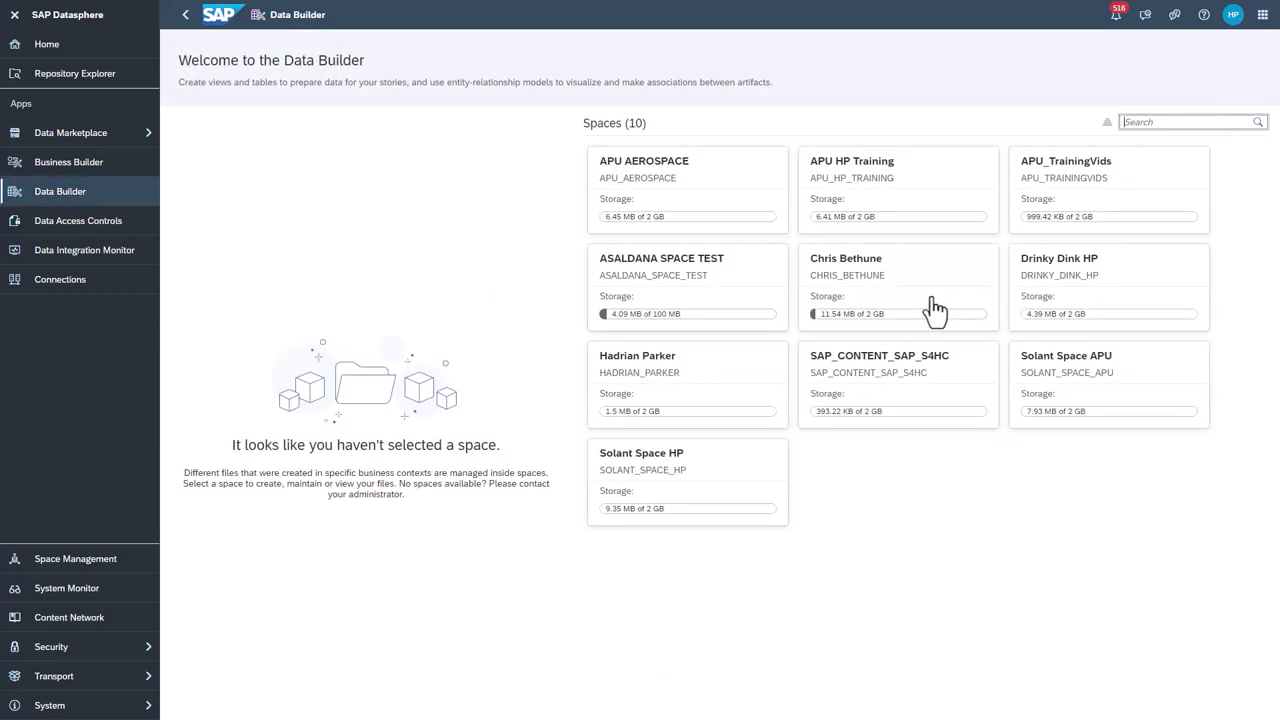
{"action": "left_click", "coordinate": [1088, 203]}
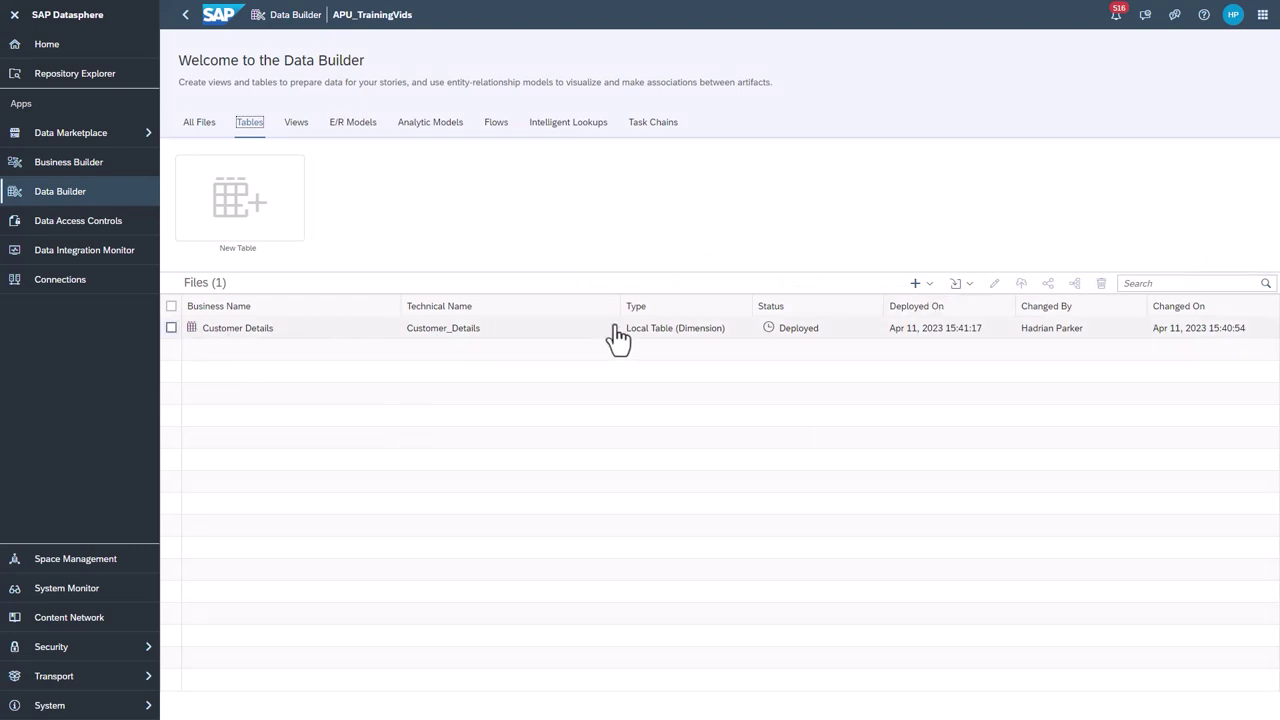
{"action": "left_click", "coordinate": [331, 329]}
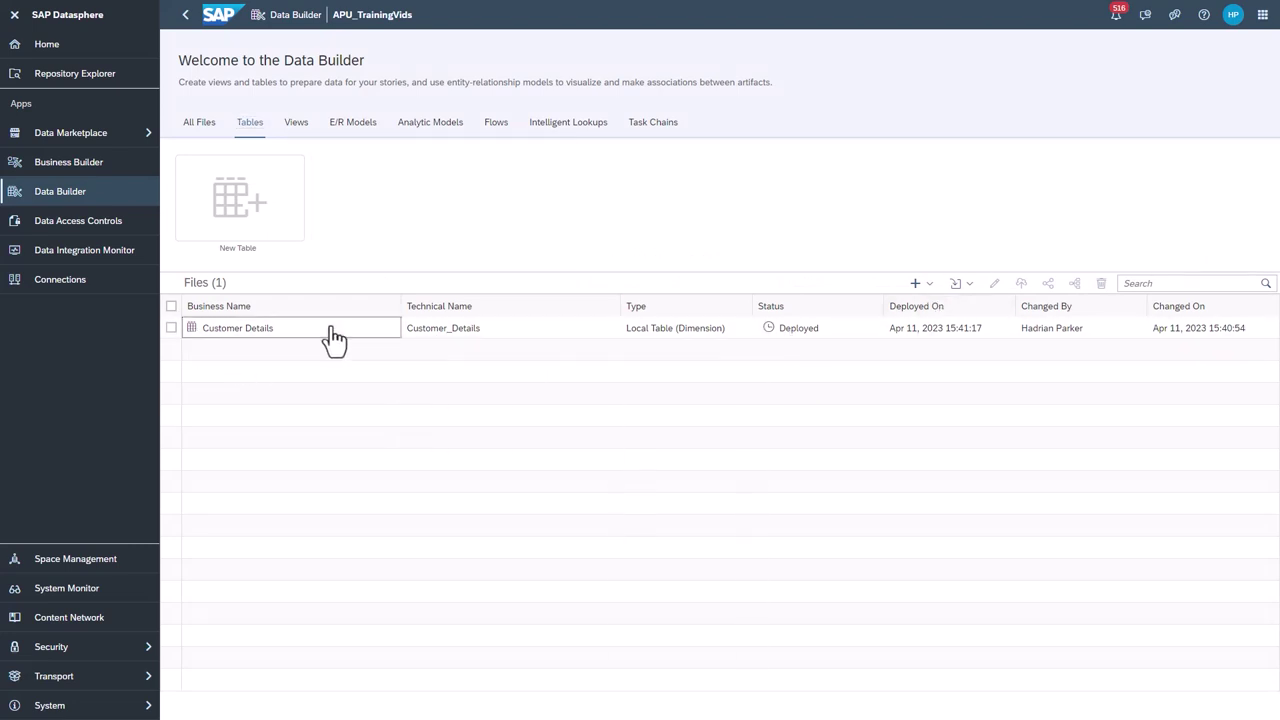